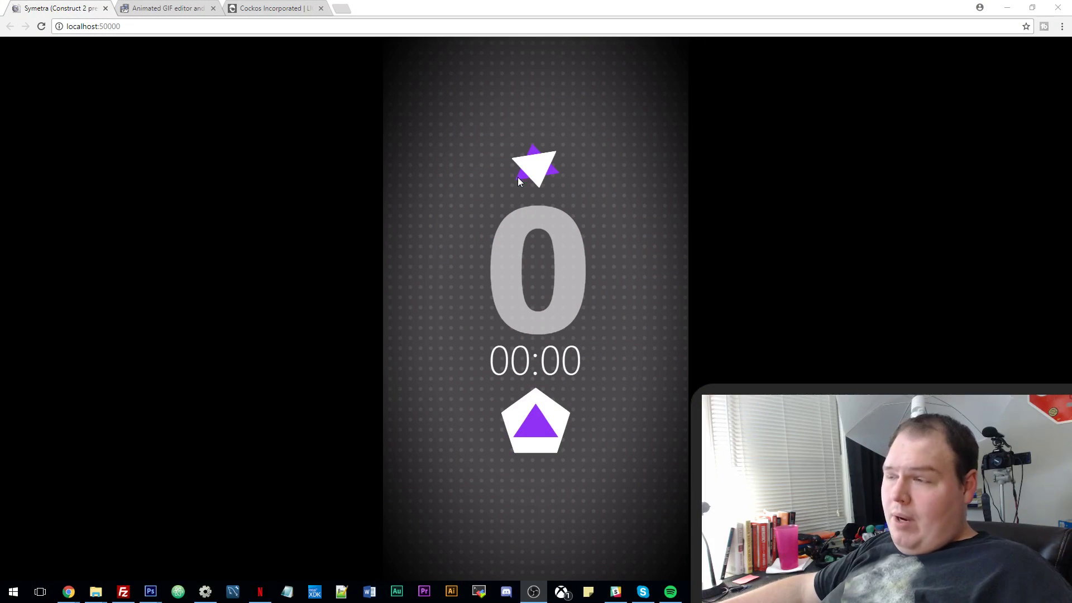
Search for obs in a new tab, open obsproject.com, and scroll through its Features section.
left_click(340, 9)
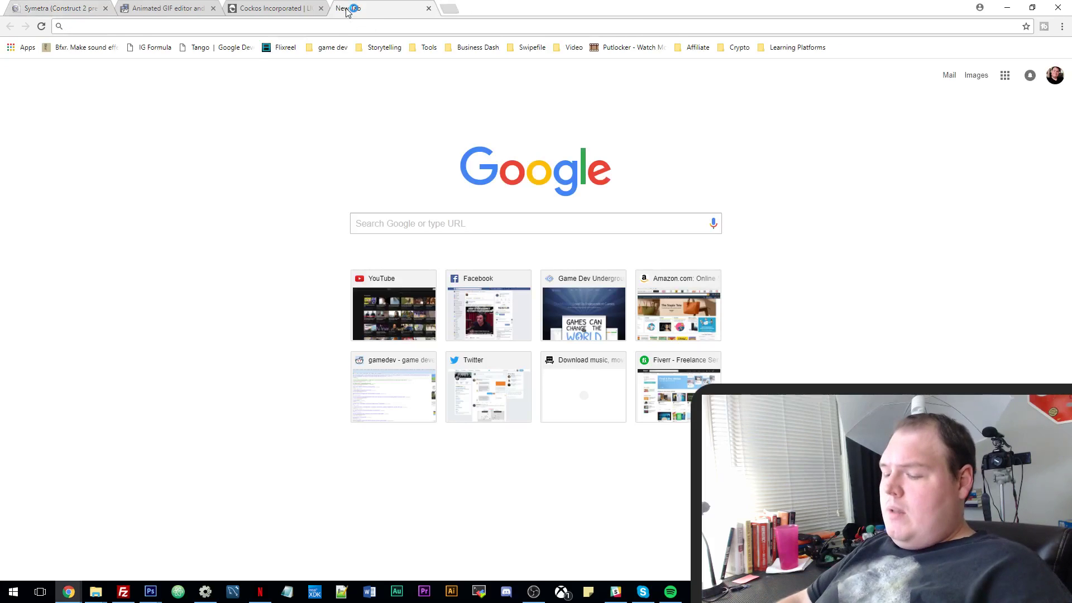
type("obs")
key("Return")
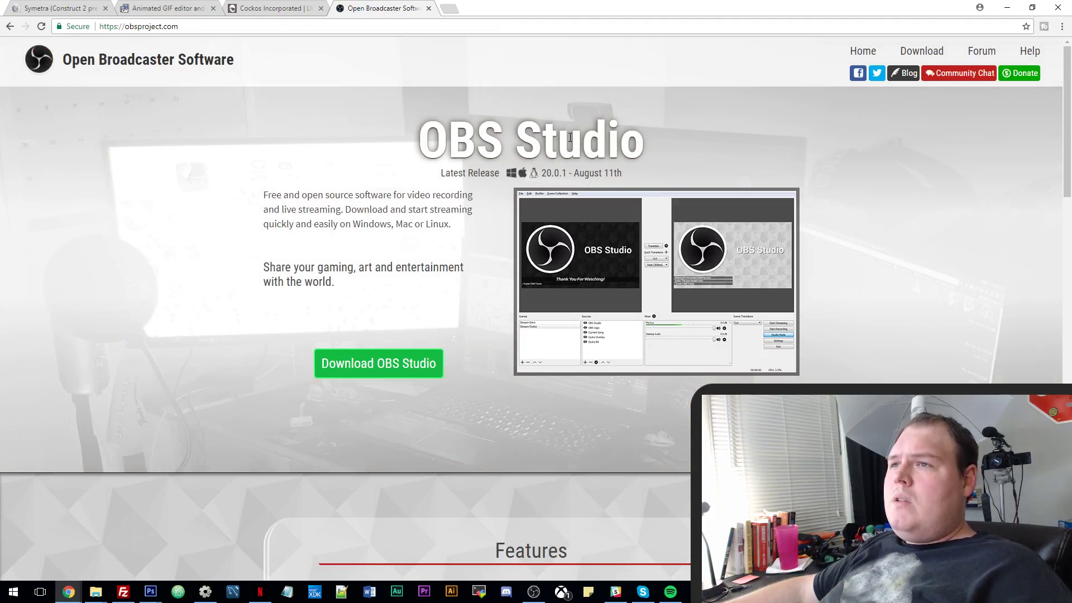
scroll(598, 311, "down", 3)
scroll(597, 290, "up", 3)
scroll(365, 367, "down", 10)
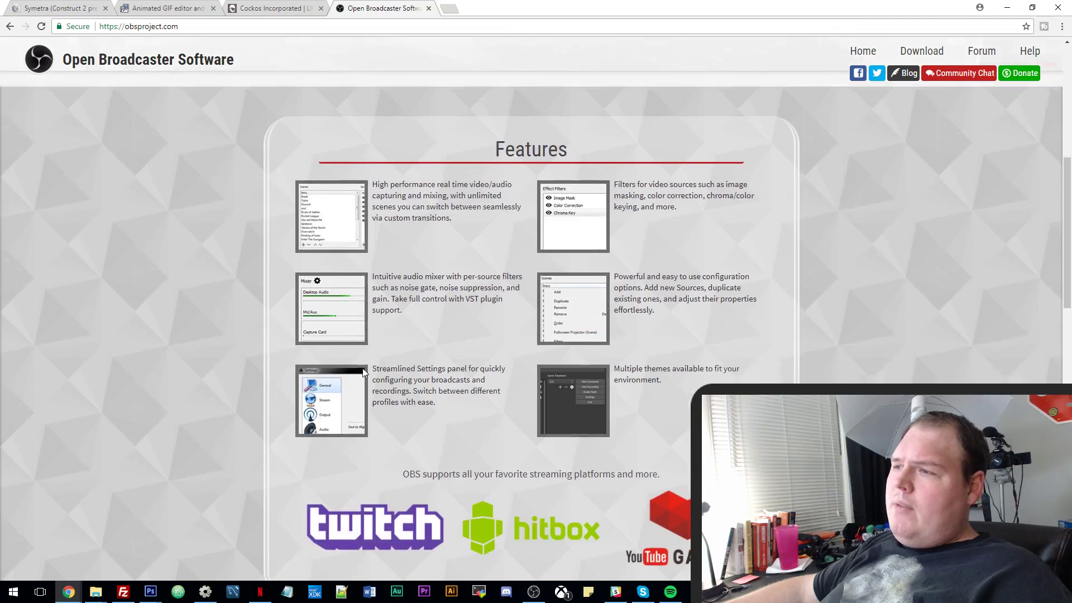
scroll(374, 364, "up", 10)
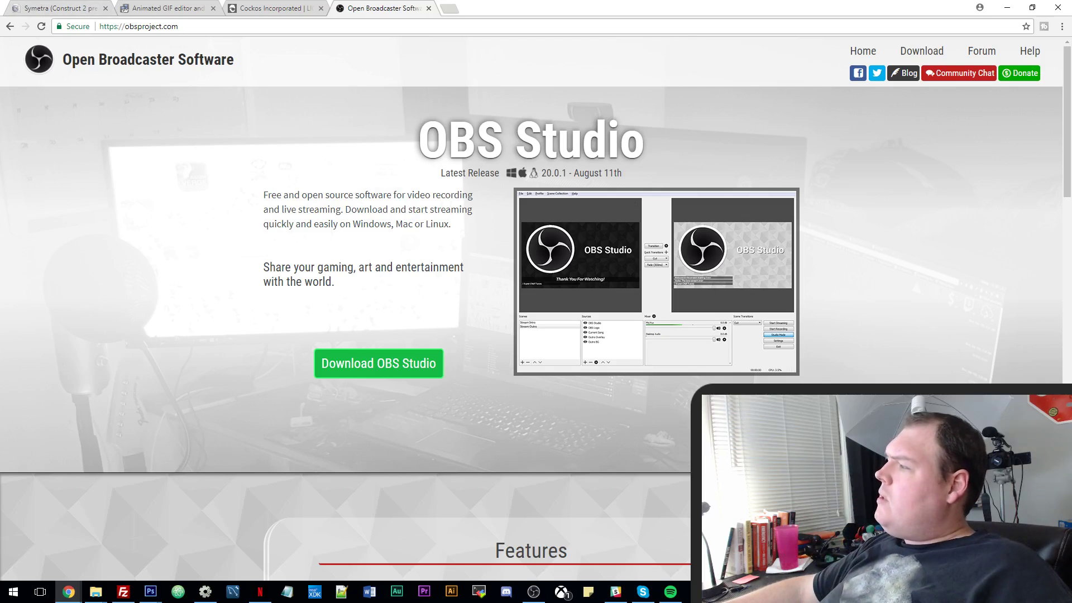
Bring the OBS Studio window onto the screen and cancel adding a new scene.
left_click_drag(1069, 124, 340, 73)
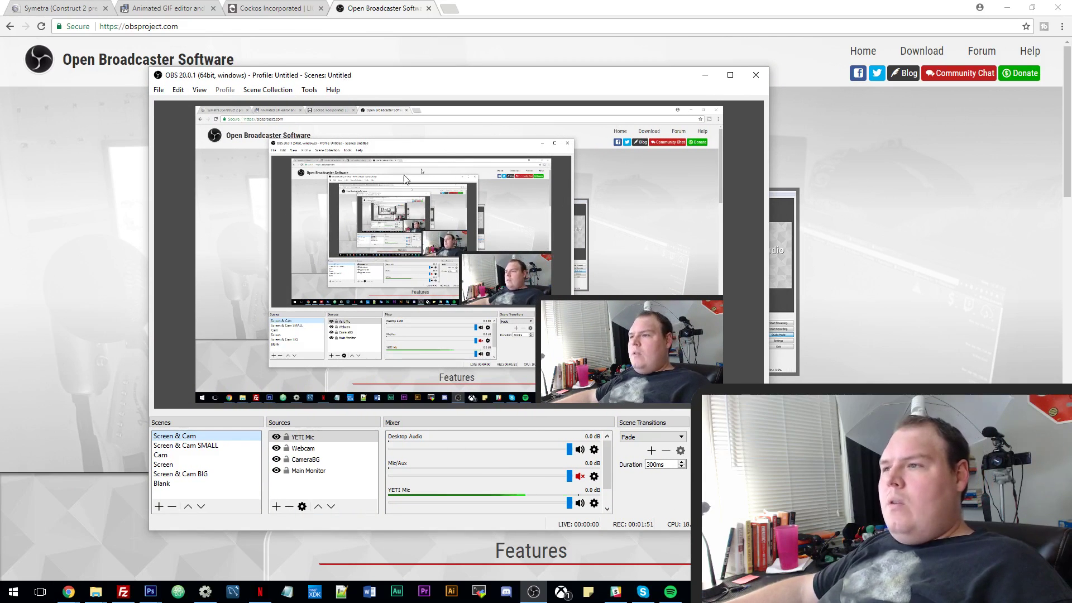
left_click_drag(457, 88, 463, 80)
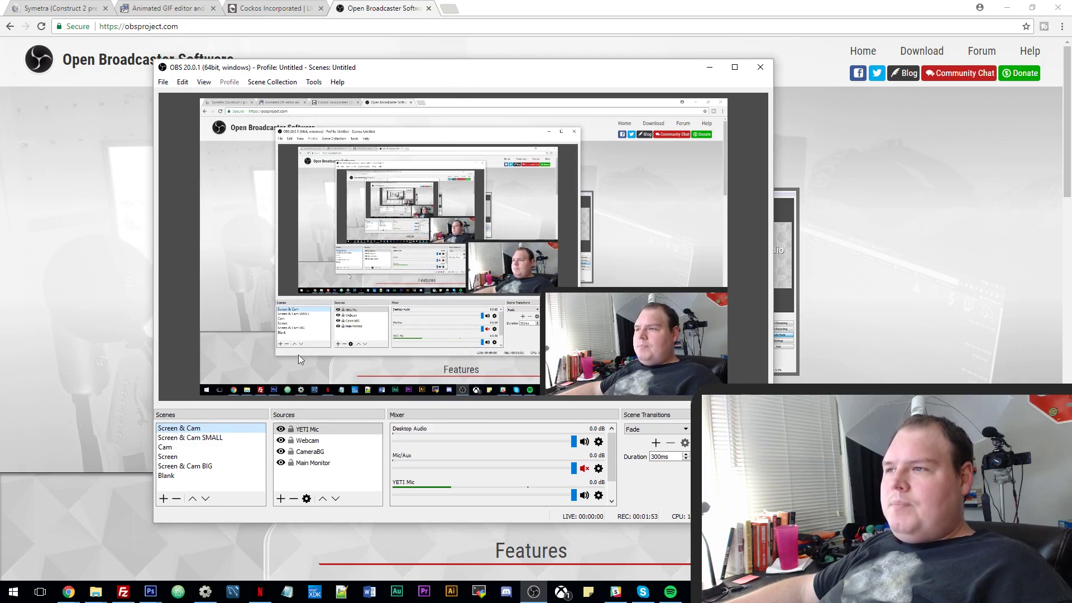
left_click(164, 499)
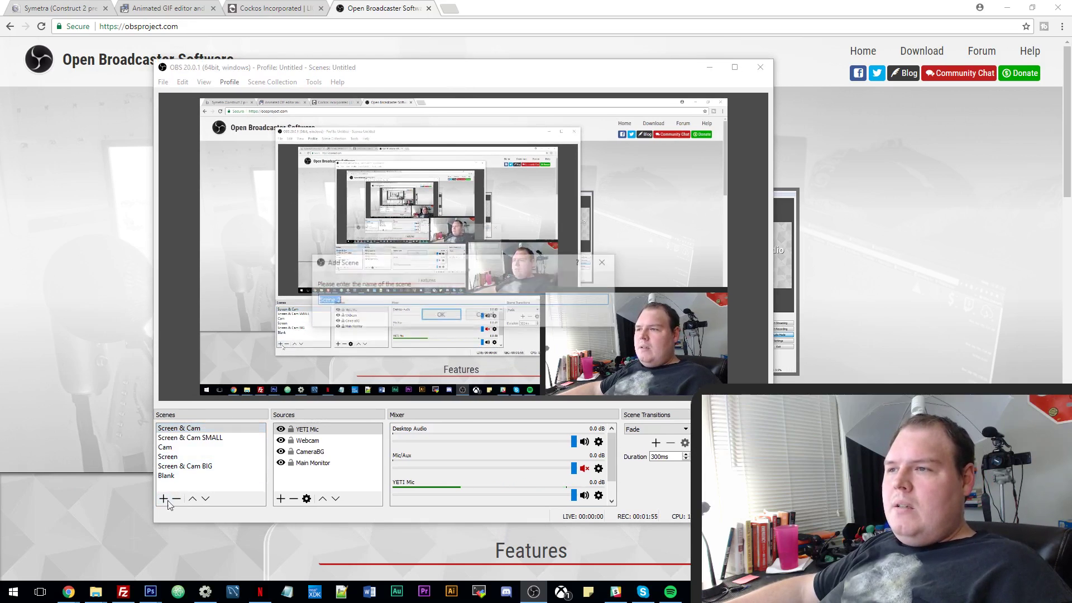
left_click(486, 316)
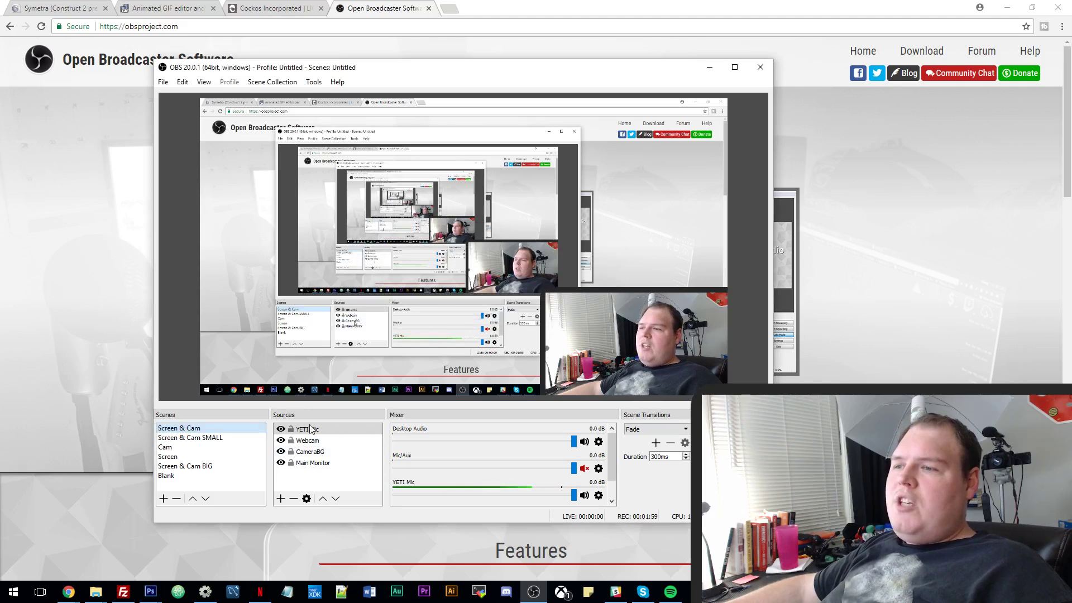
Open and close the source-type list twice without adding a source, then move OBS left and minimize it.
left_click(281, 499)
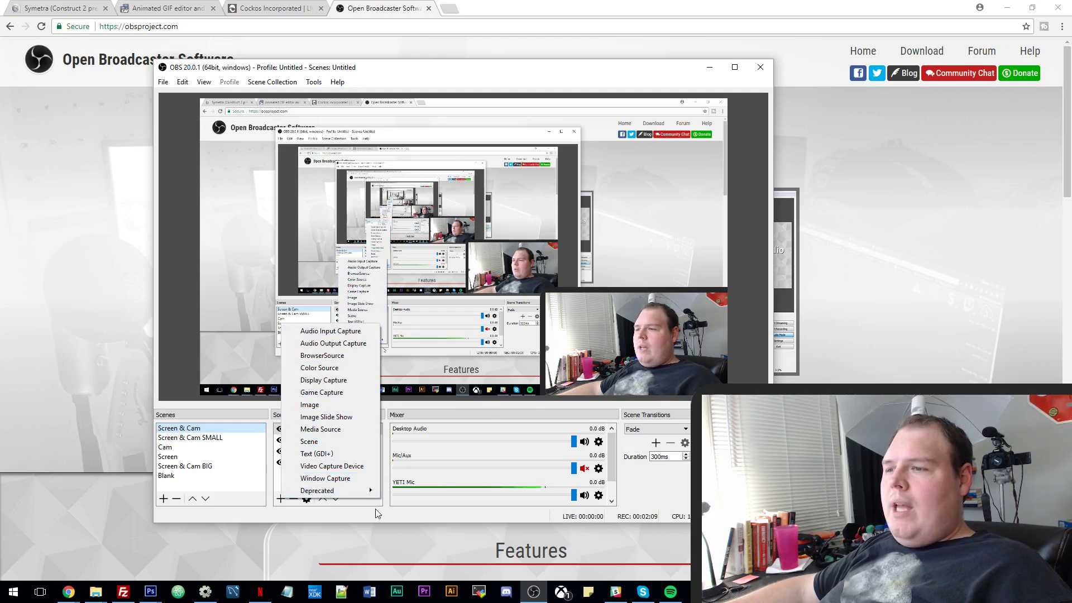
left_click(389, 508)
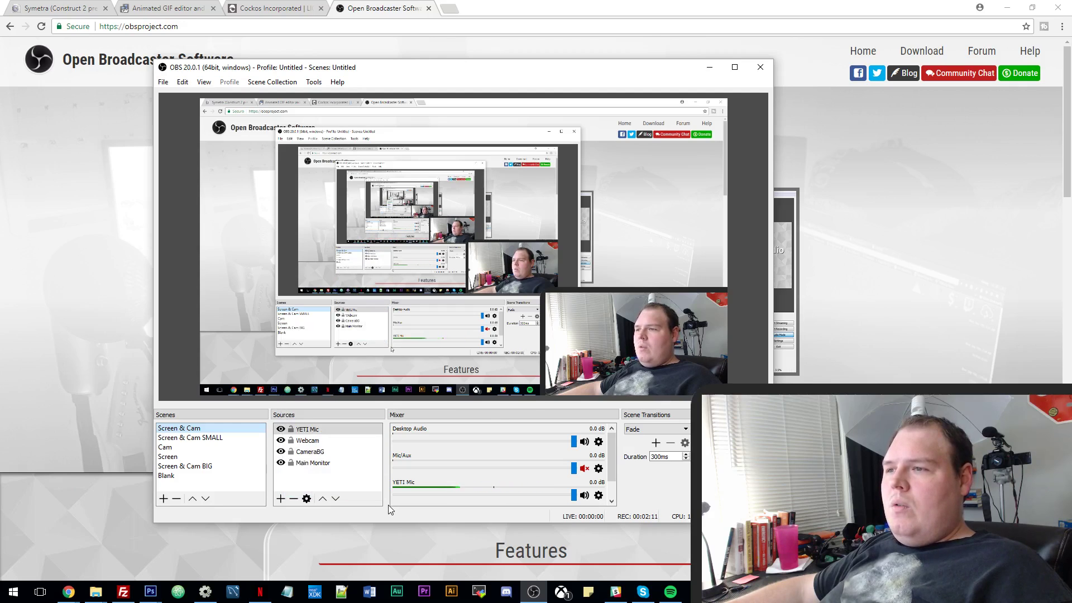
left_click(281, 499)
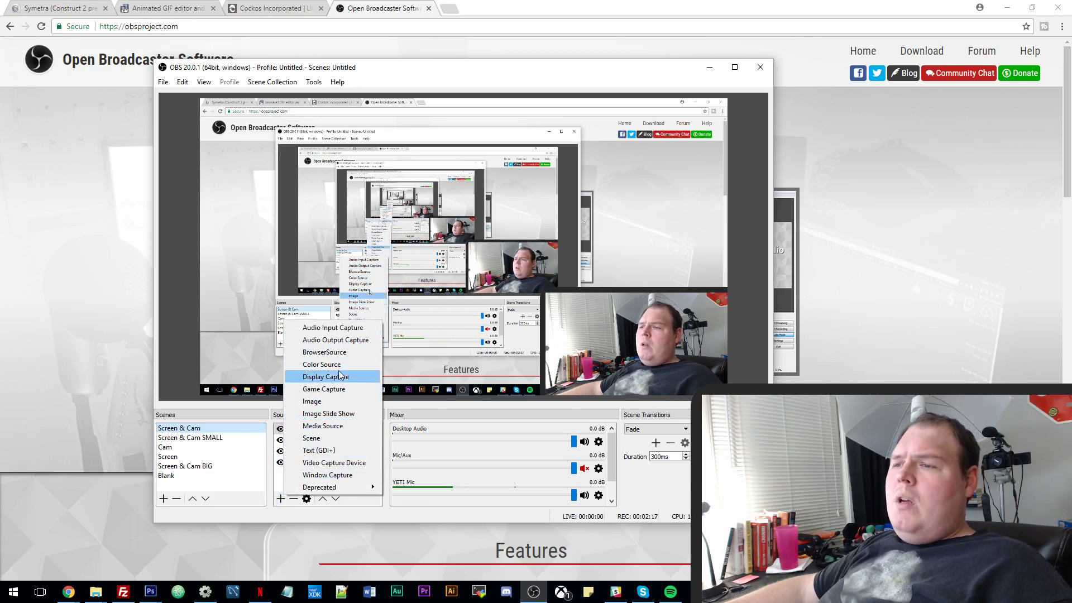
left_click(378, 514)
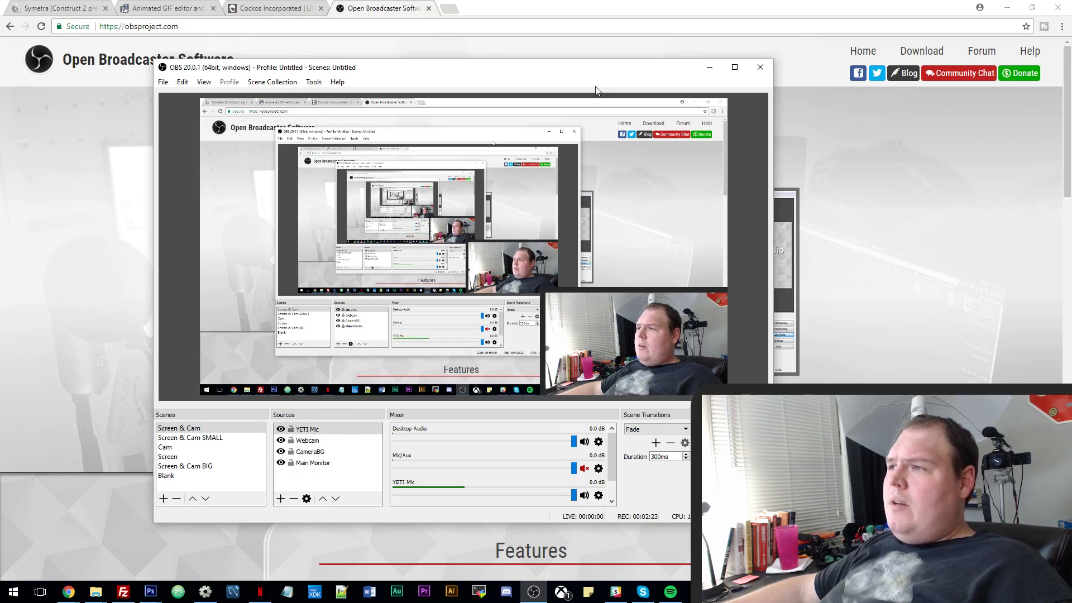
left_click_drag(597, 90, 482, 83)
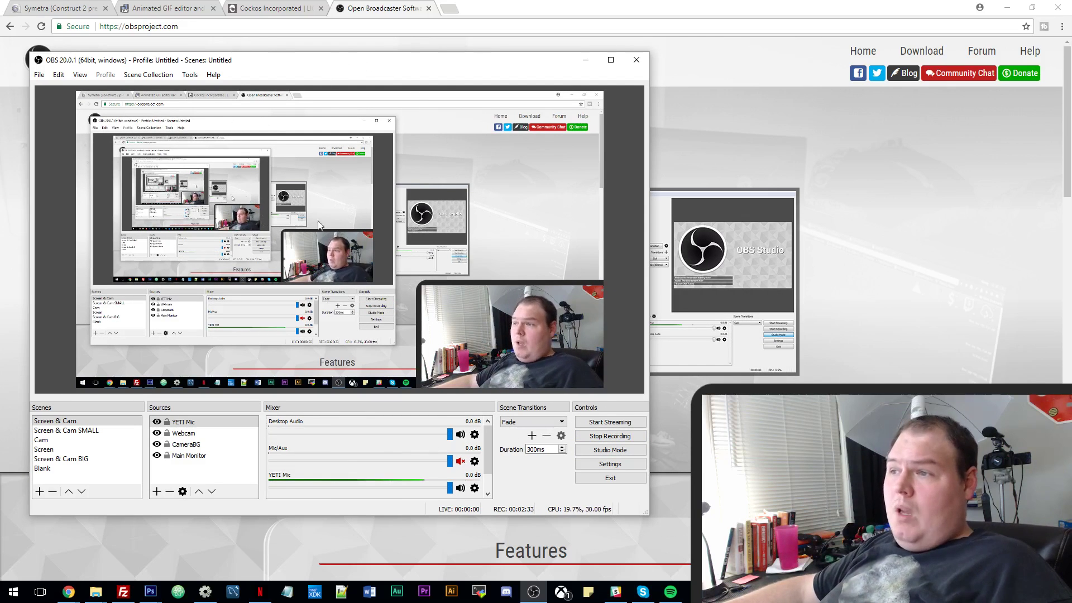
left_click(586, 60)
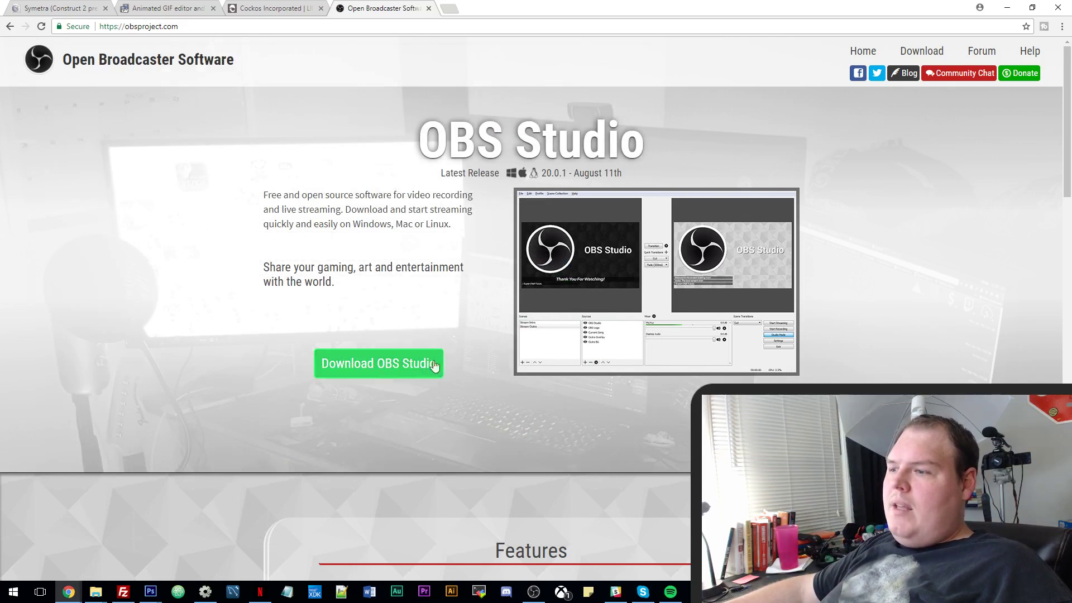
Restore OBS, move it to the other monitor, and bring the videos folder forward.
left_click(534, 591)
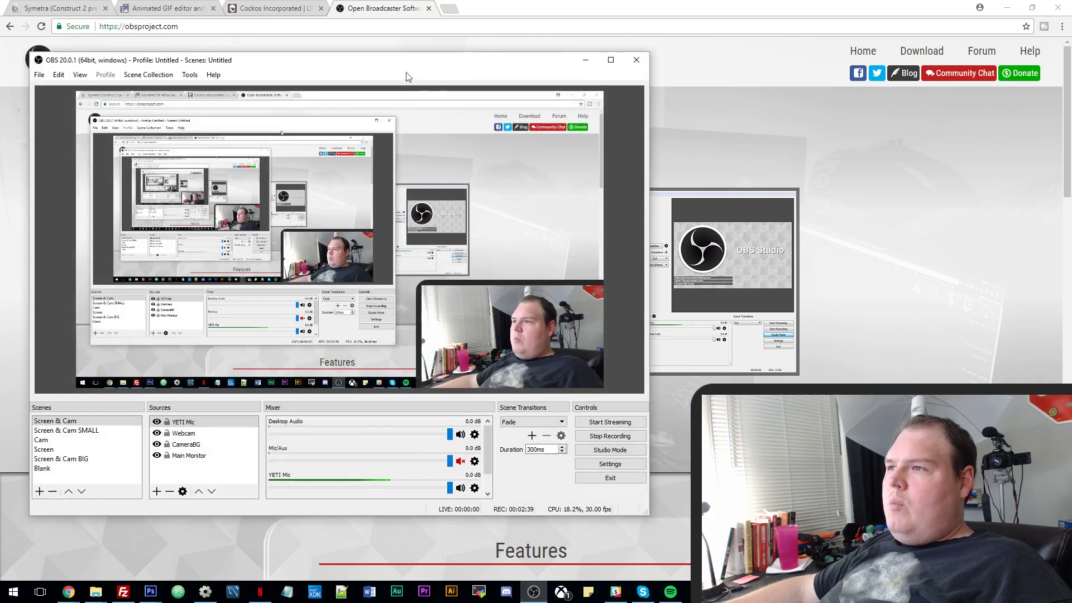
left_click_drag(397, 68, 1071, 136)
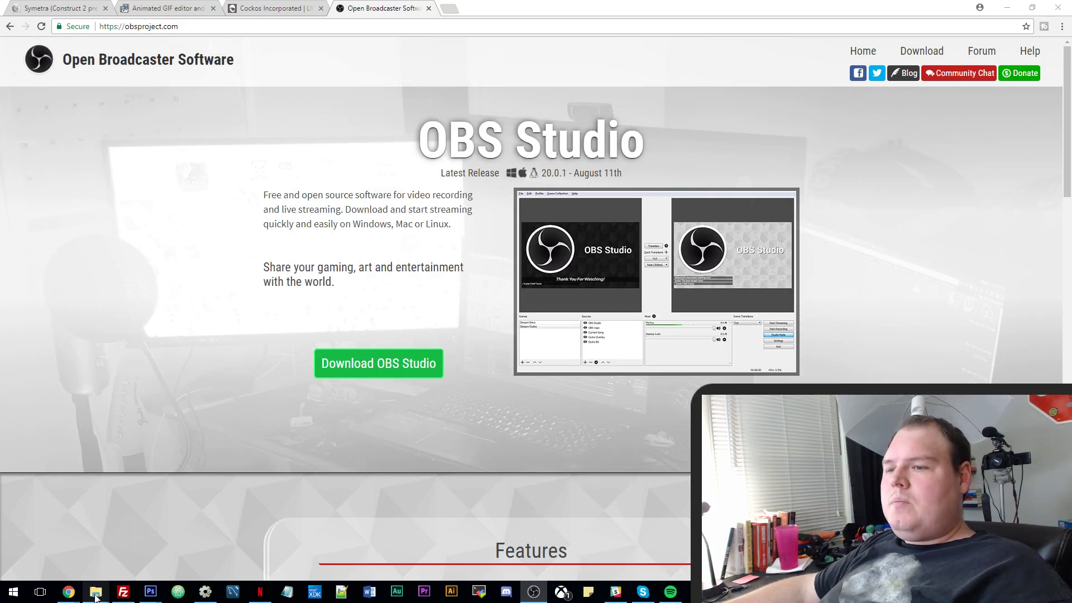
mouse_move(106, 593)
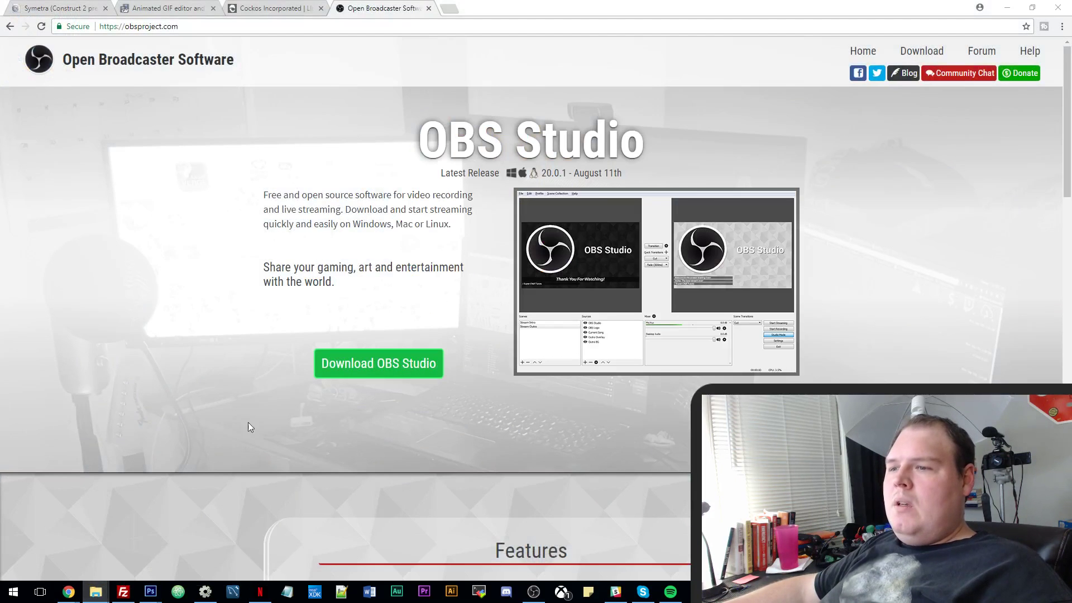
key("alt+Tab")
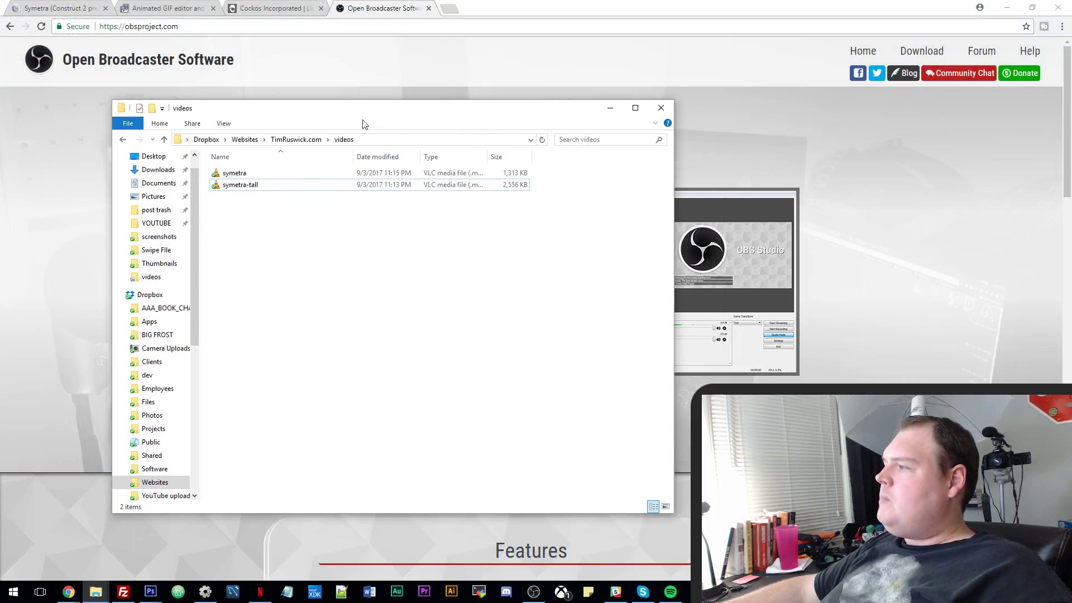
Show the videos folder as Large icons and open symetra-tall in VLC.
right_click(238, 219)
mouse_move(323, 228)
left_click(427, 241)
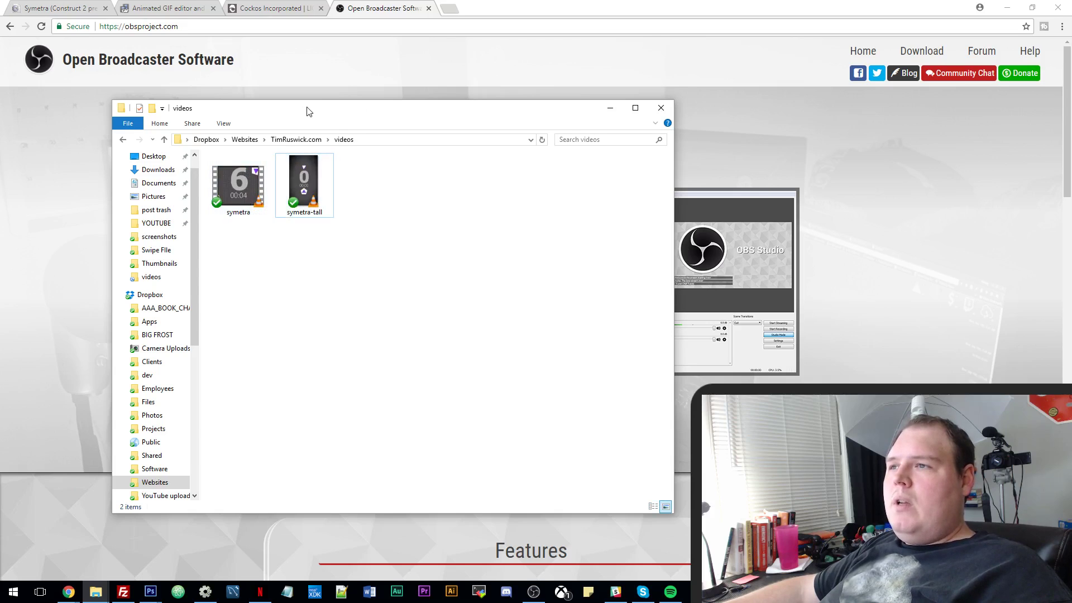
left_click_drag(304, 106, 290, 87)
left_click(288, 162)
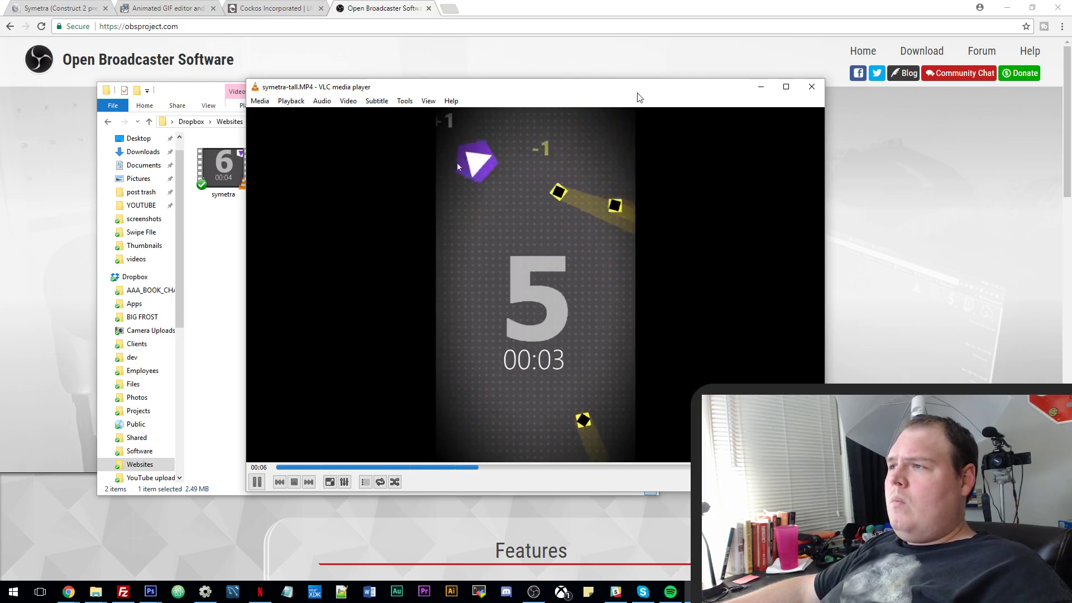
Pause the symetra-tall playback in VLC and close the player.
left_click_drag(632, 89, 570, 91)
key("space")
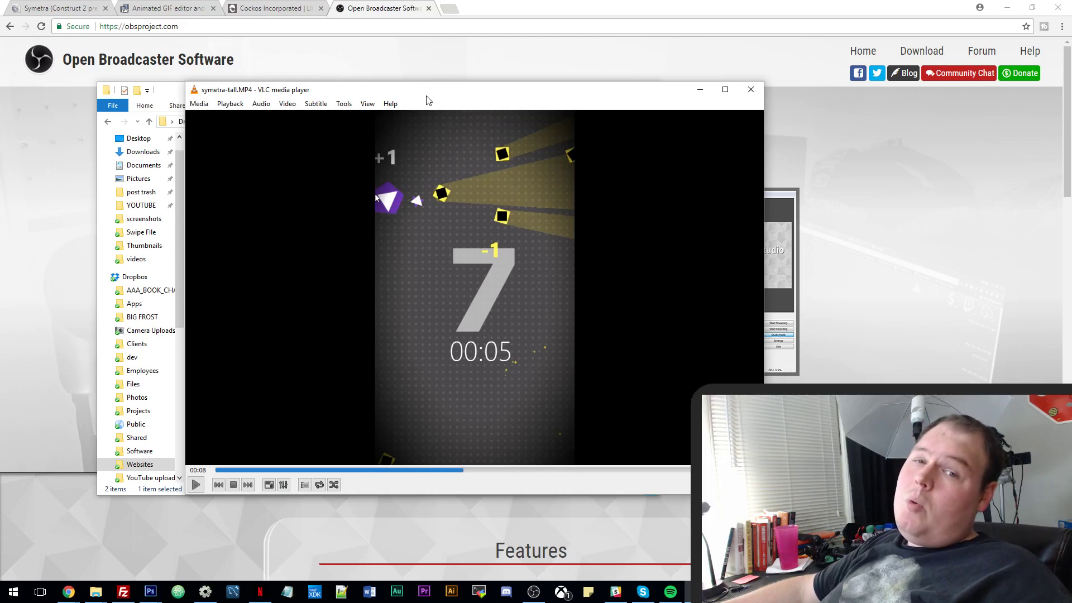
left_click_drag(432, 98, 385, 124)
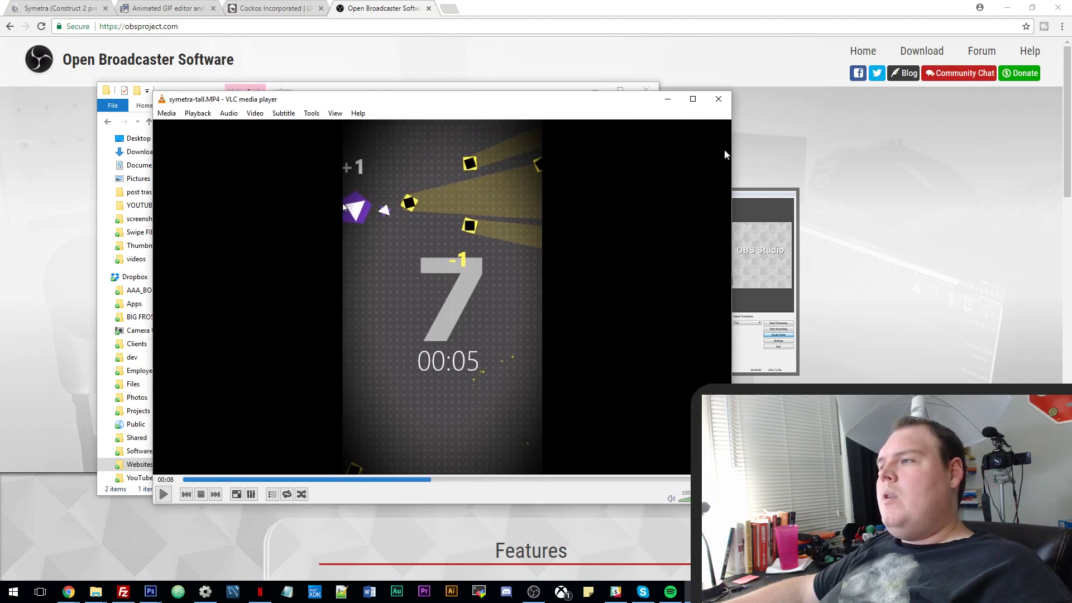
left_click(718, 99)
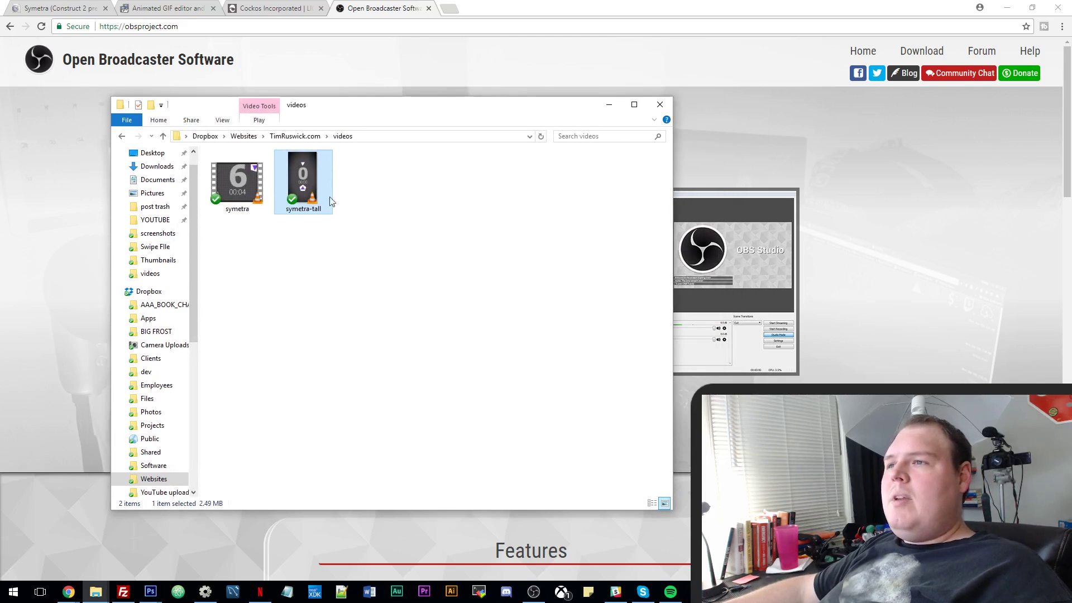
Upload symetra-tall.MP4 from the videos folder to ezgif's Video to GIF converter.
left_click(168, 7)
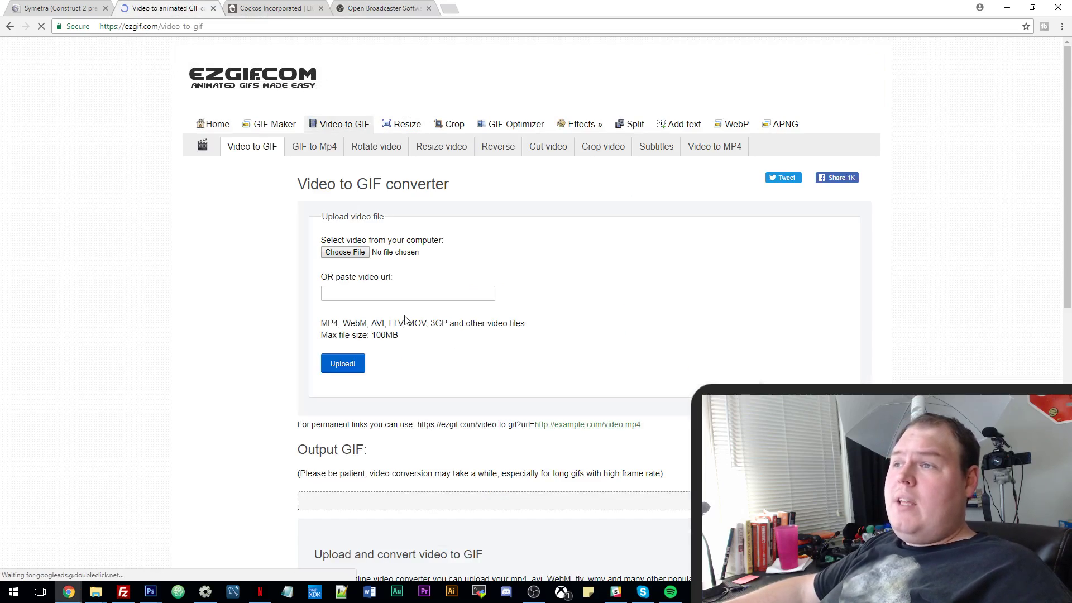
left_click(349, 252)
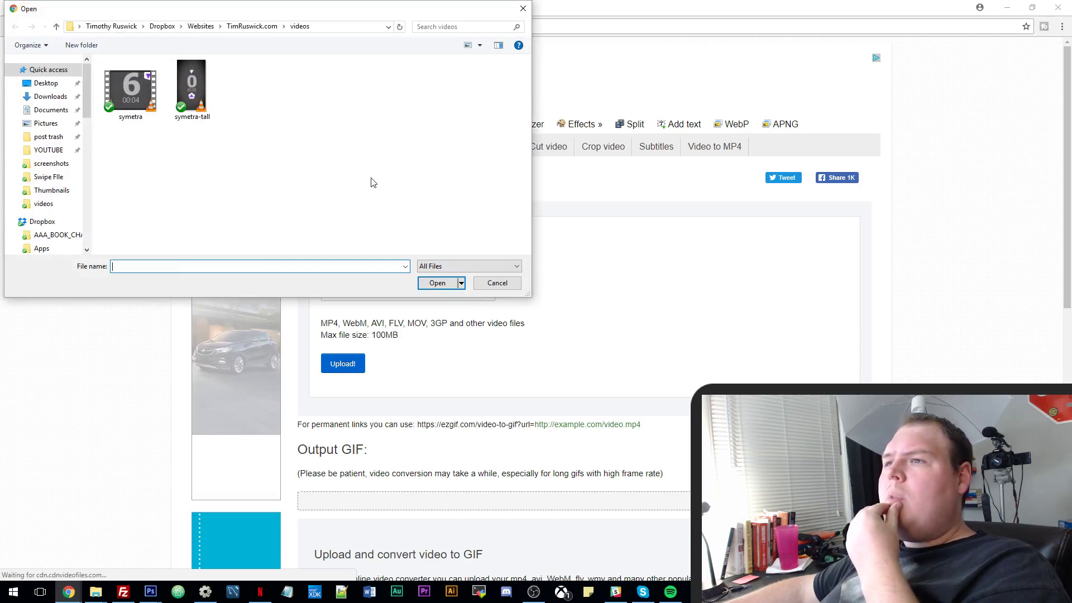
left_click_drag(294, 18, 433, 124)
double_click(331, 193)
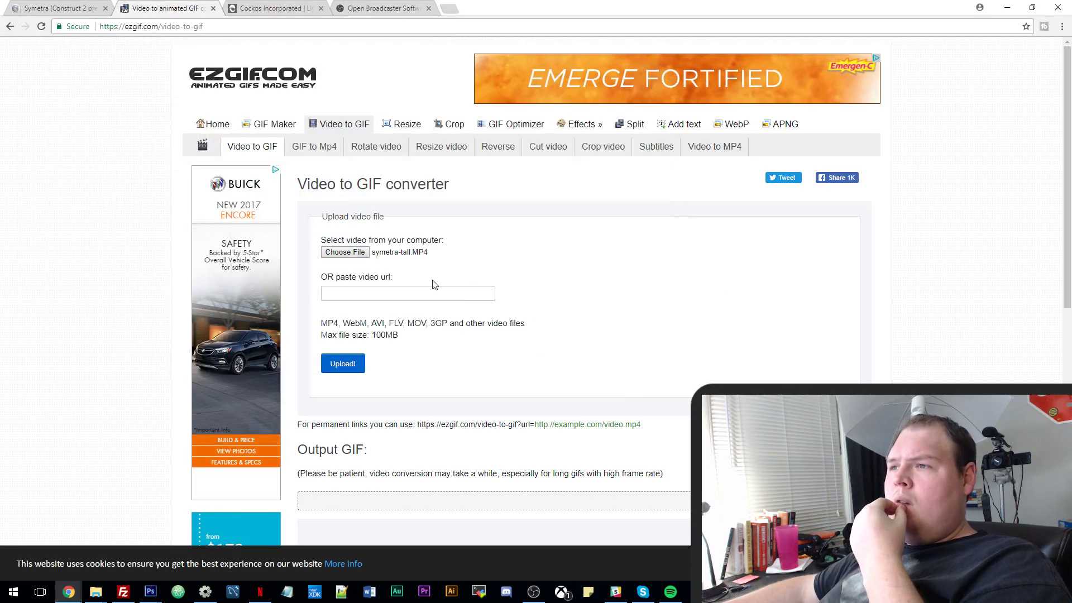
left_click(350, 370)
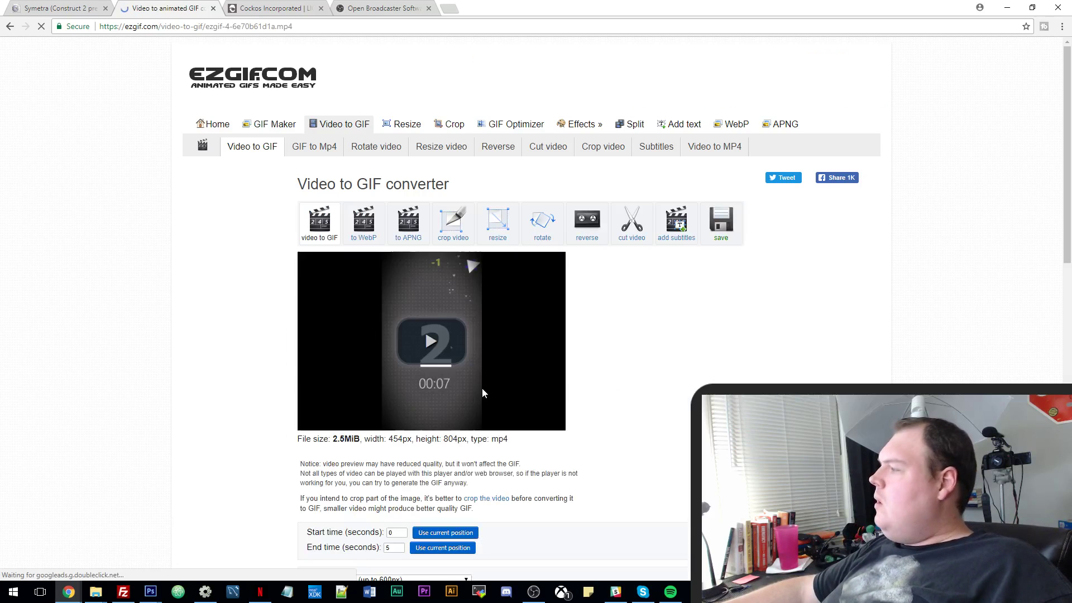
Scroll down to the converted 454x804, 50-frame, 6.74MiB GIF output.
scroll(608, 360, "down", 2)
scroll(608, 360, "down", 2)
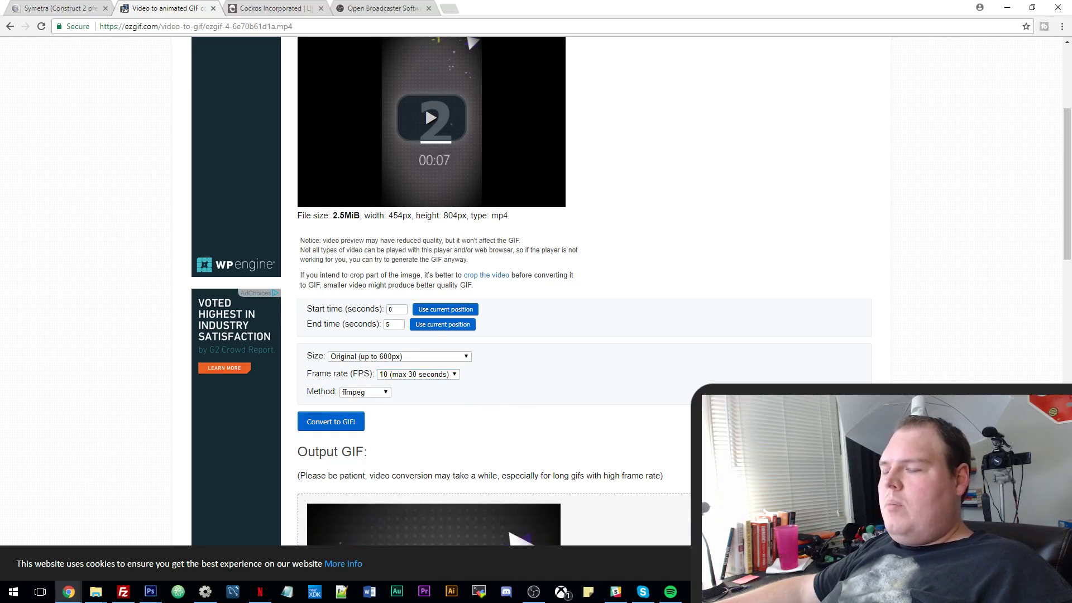
scroll(614, 335, "down", 11)
scroll(665, 275, "up", 4)
scroll(614, 279, "down", 2)
scroll(543, 287, "up", 1)
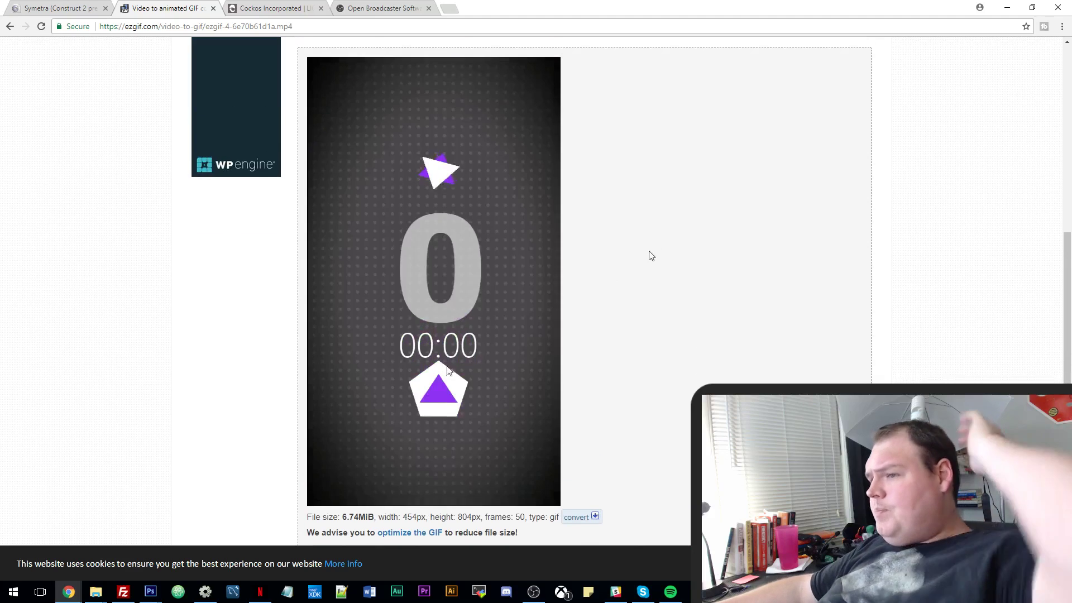
scroll(649, 254, "down", 2)
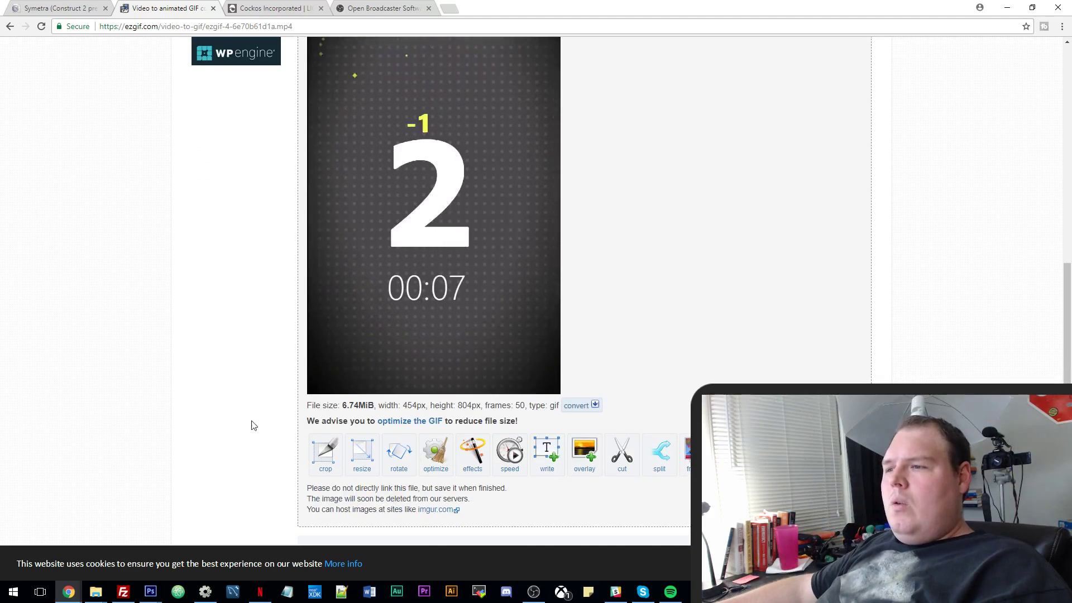
Drag the output GIF into the videos folder, saving it as ezgif-4-09e263adcf.
mouse_move(95, 579)
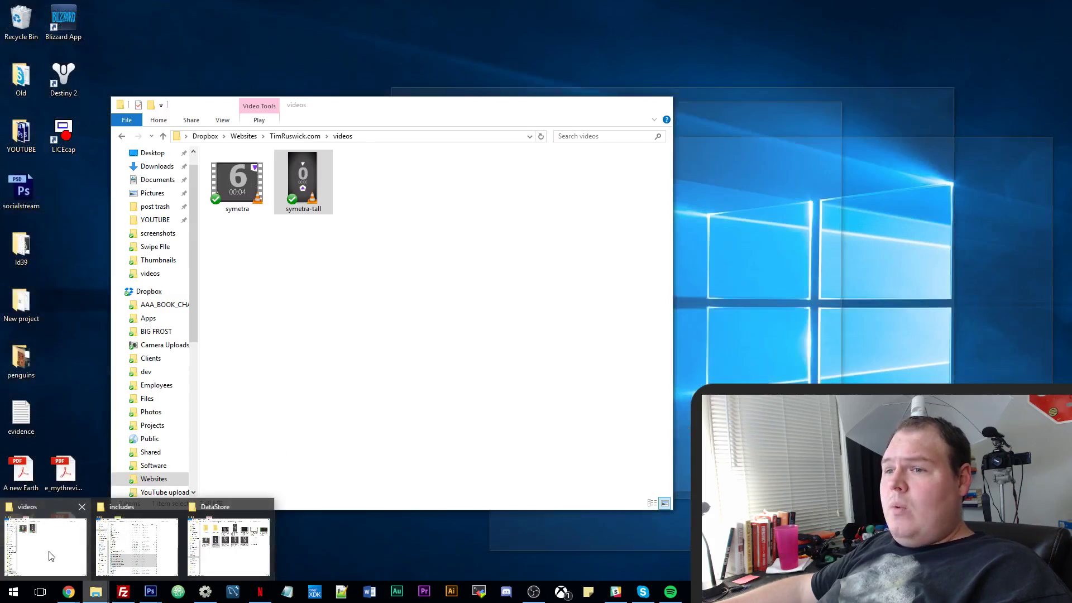
left_click(50, 556)
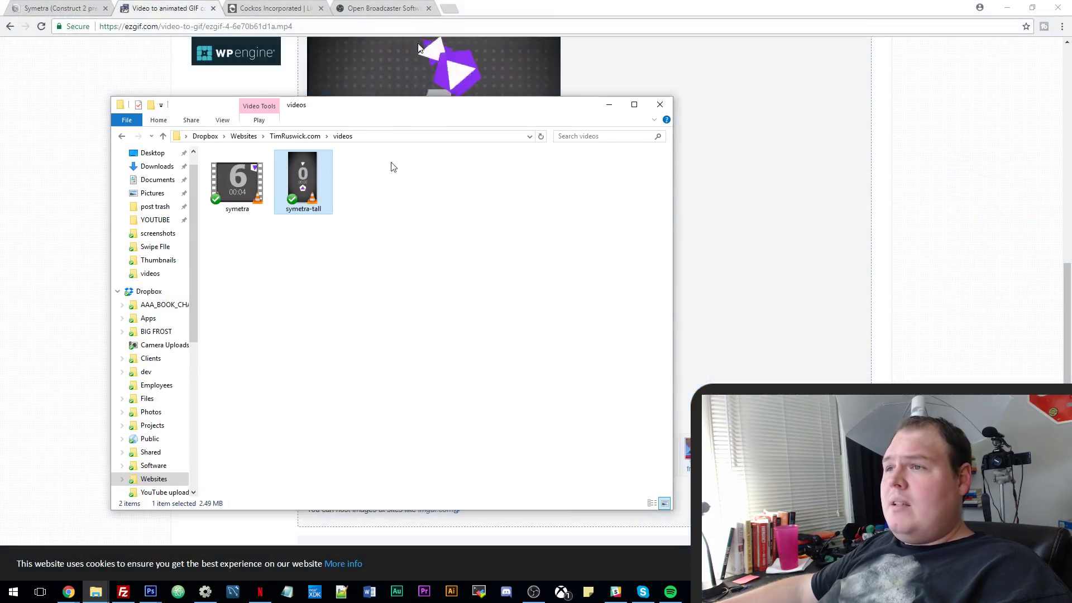
left_click_drag(394, 108, 1054, 143)
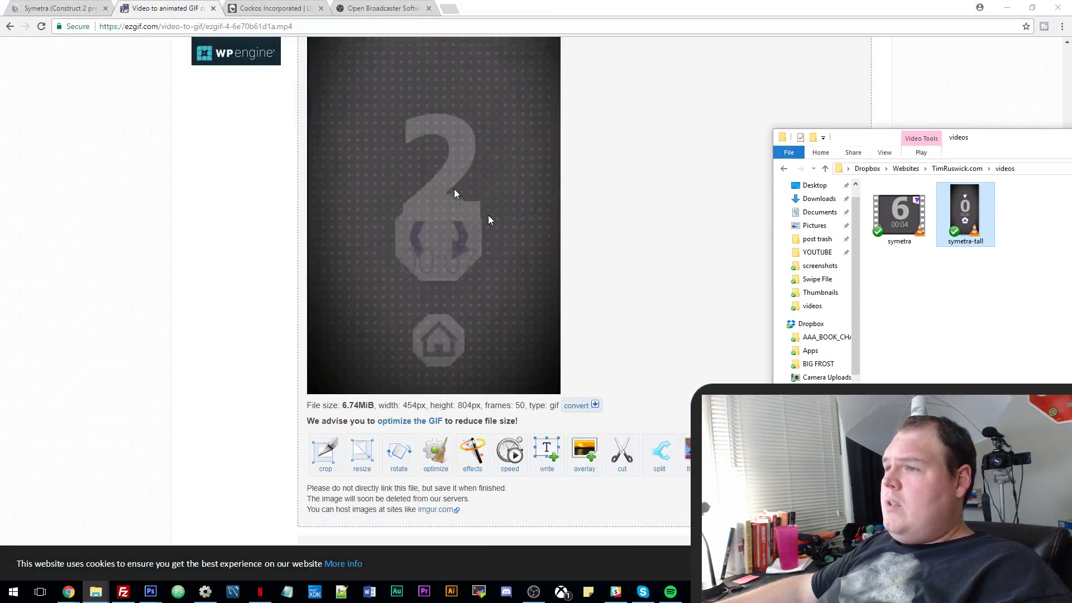
left_click_drag(488, 218, 949, 291)
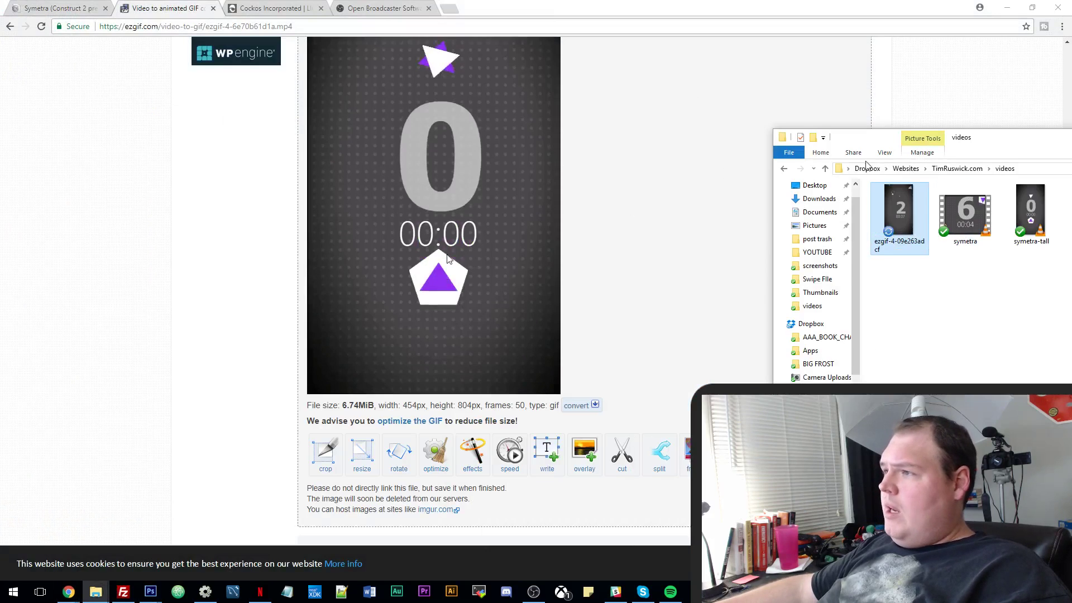
left_click_drag(982, 137, 1064, 148)
left_click(488, 218)
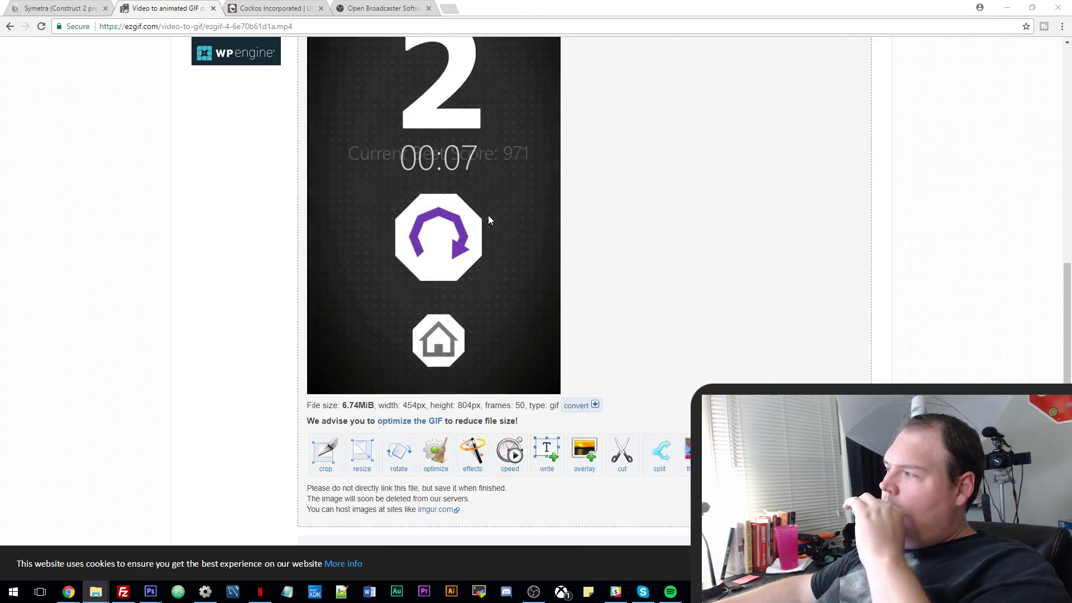
key("alt+Tab")
left_click(189, 197)
scroll(190, 197, "up", 15)
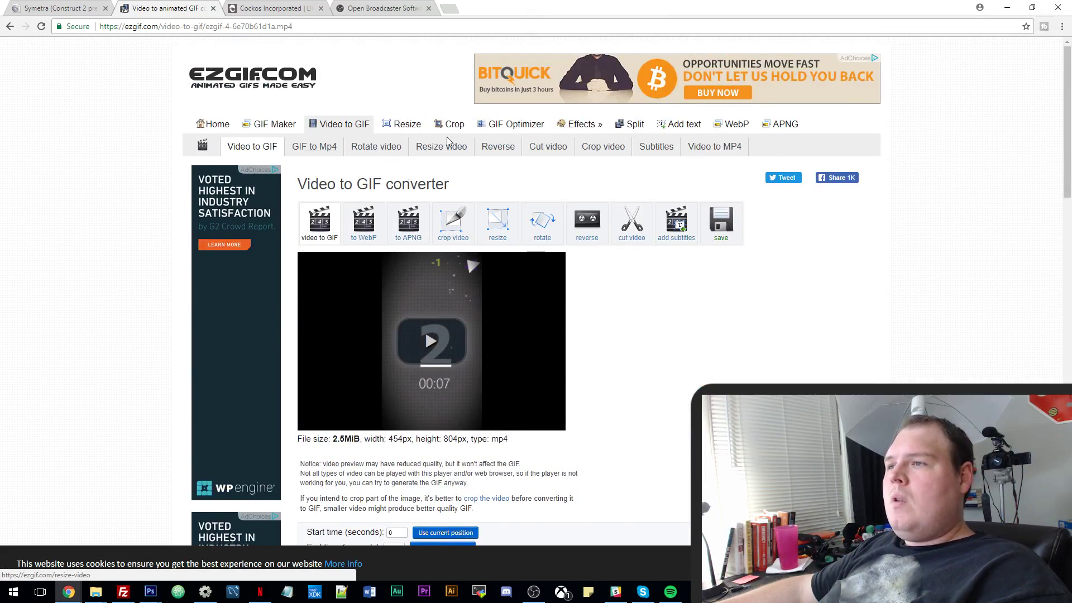
Upload the saved ezgif-4-09e263adcf GIF to ezgif's crop tool.
left_click(453, 125)
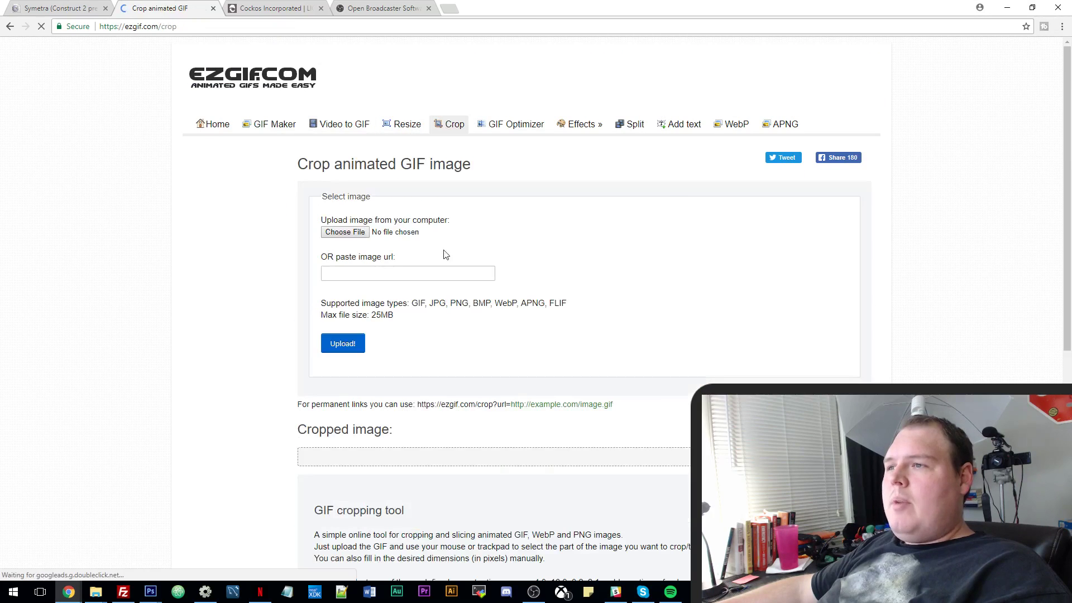
left_click(361, 236)
double_click(259, 199)
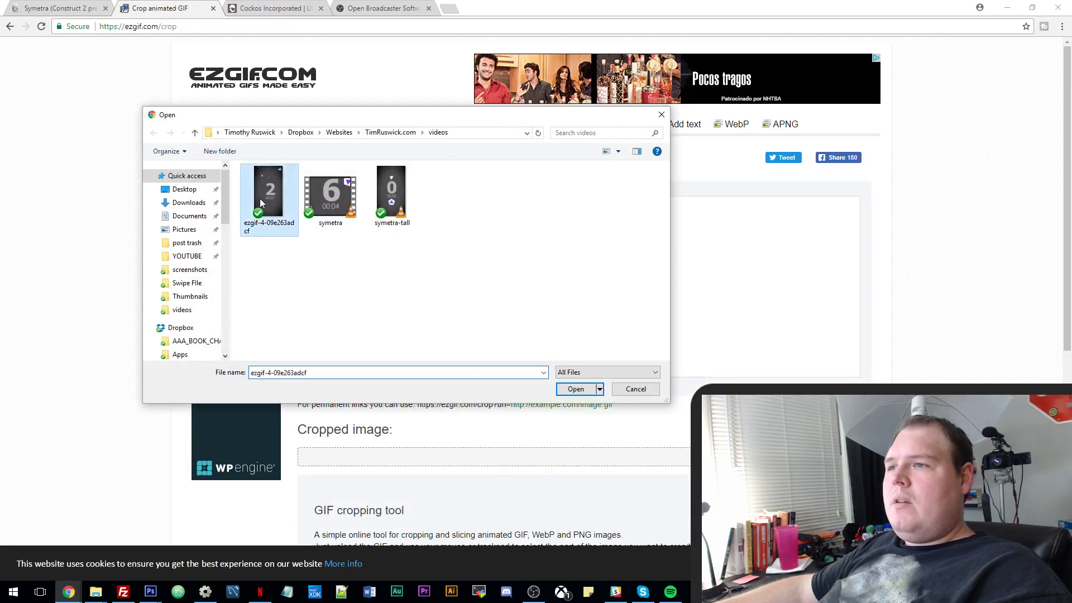
left_click(358, 343)
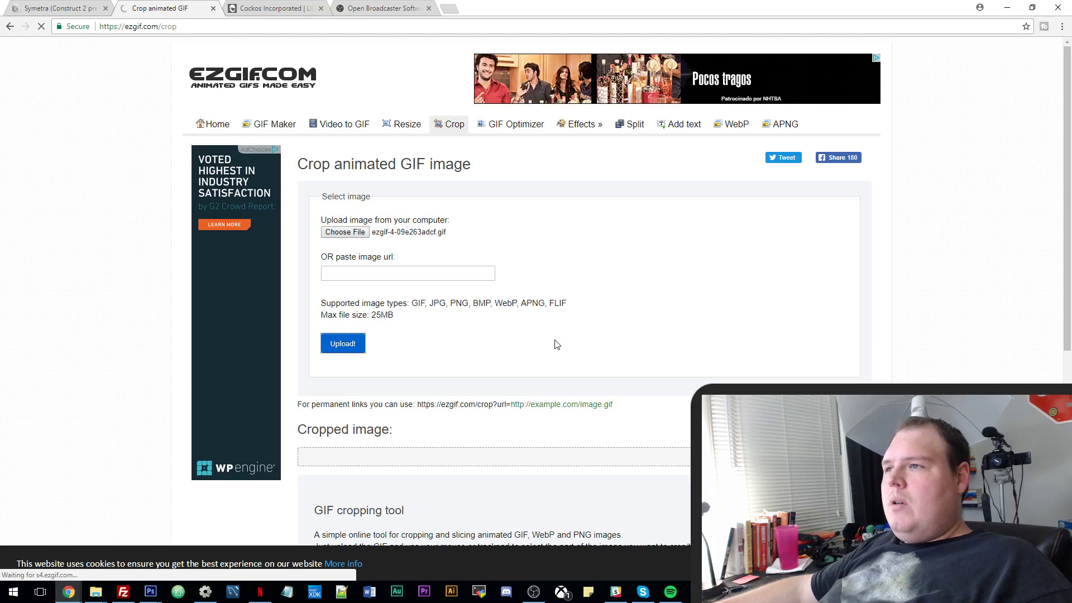
Extend the crop to the left edge, trim the top and bottom, and crop to 452x409.
scroll(477, 371, "down", 3)
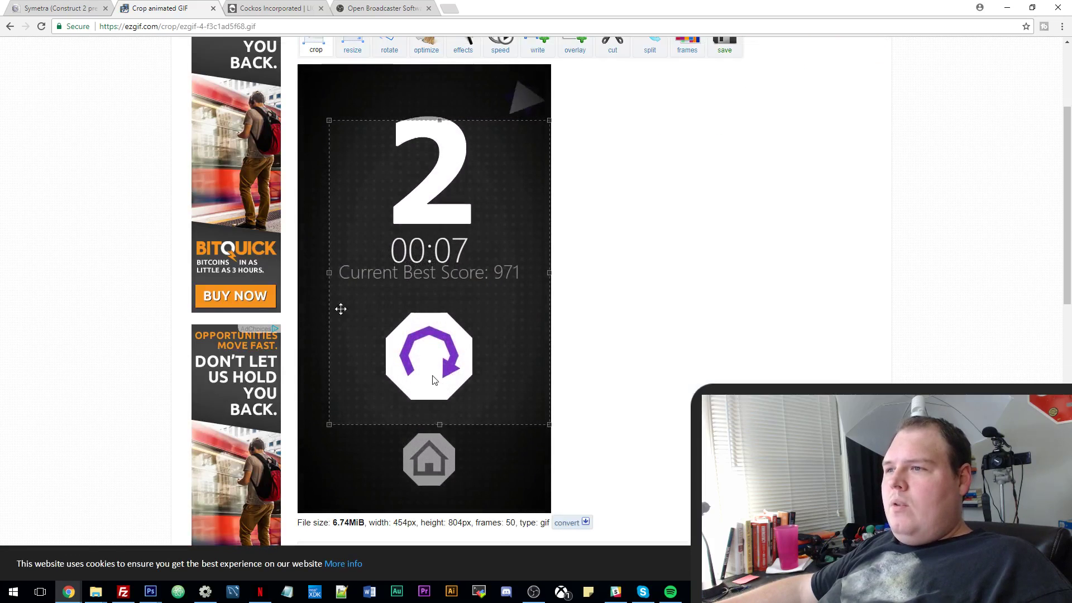
left_click_drag(330, 273, 298, 274)
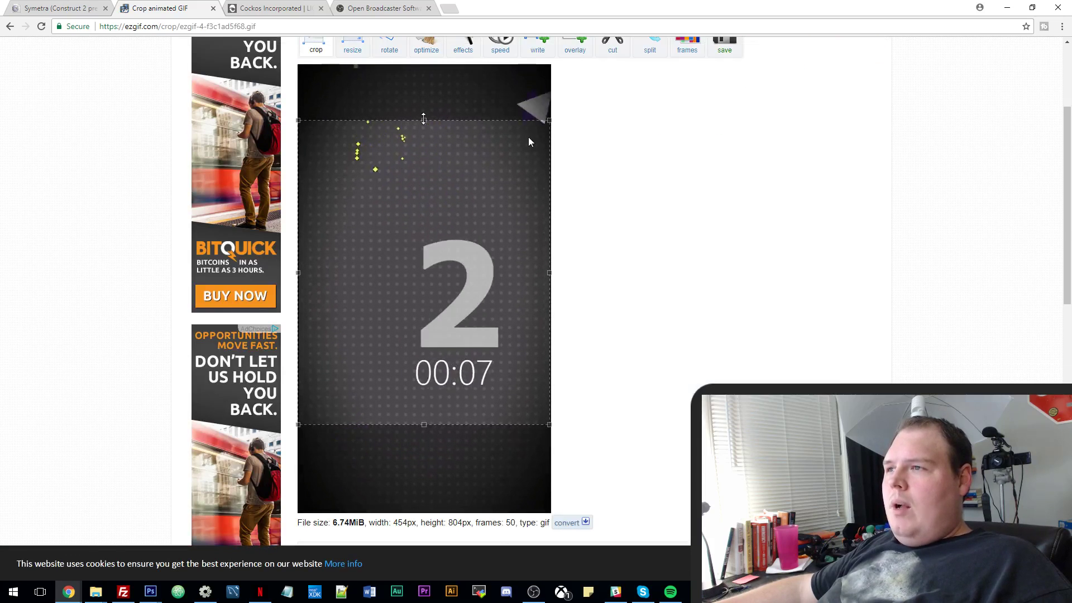
left_click_drag(425, 120, 425, 164)
scroll(632, 334, "down", 3)
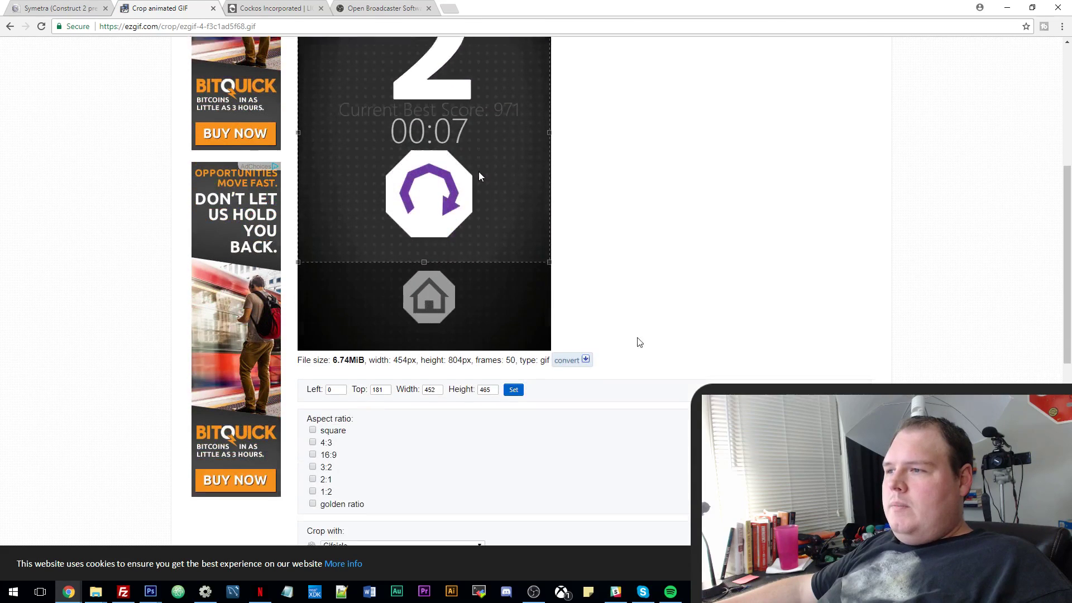
scroll(428, 351, "up", 2)
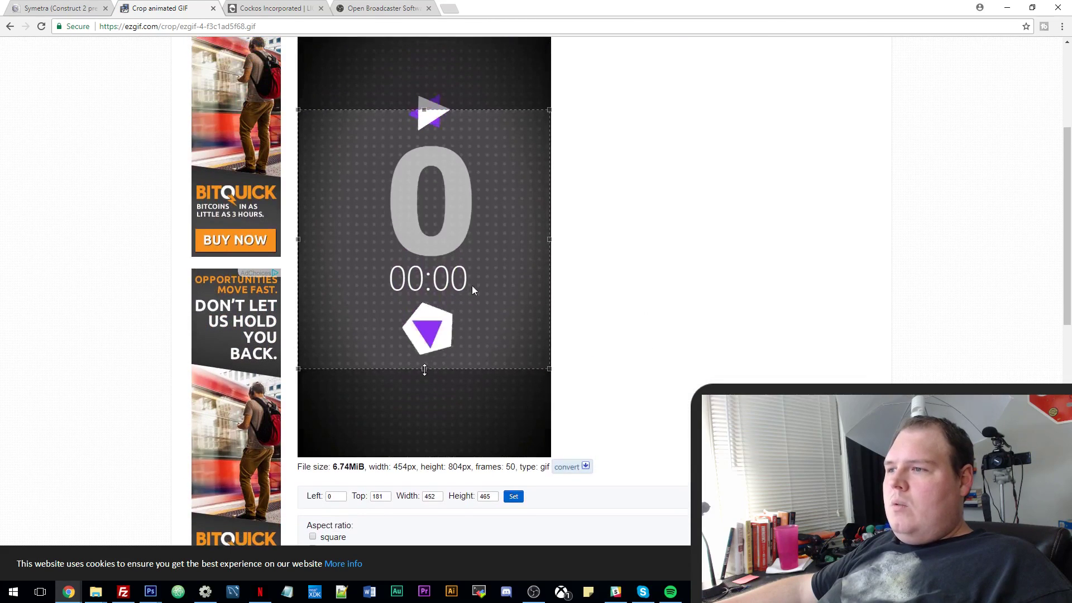
left_click_drag(424, 368, 424, 336)
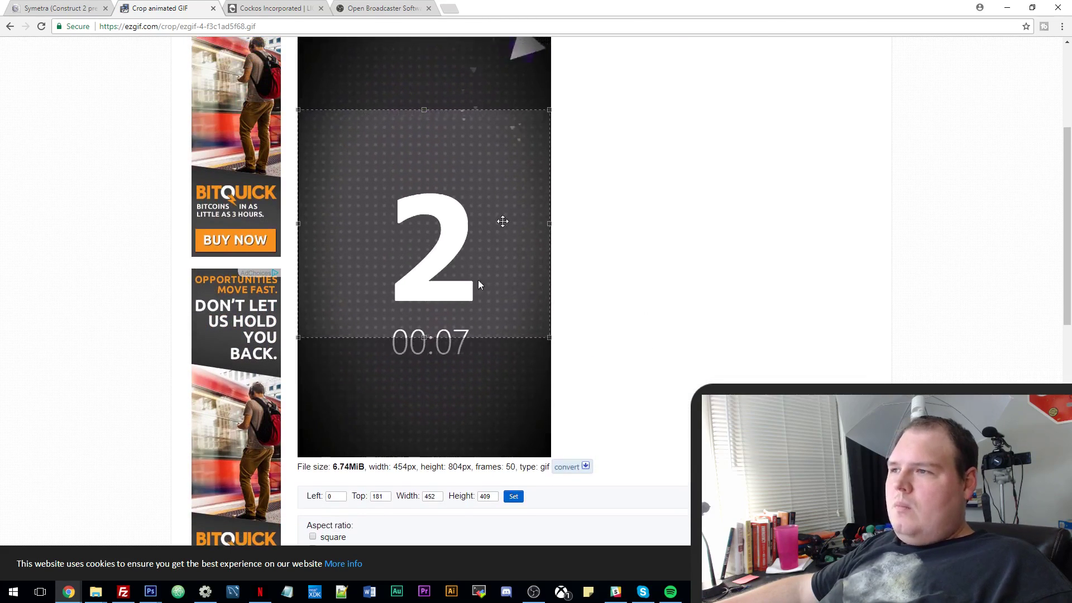
scroll(649, 343, "down", 3)
scroll(483, 436, "down", 2)
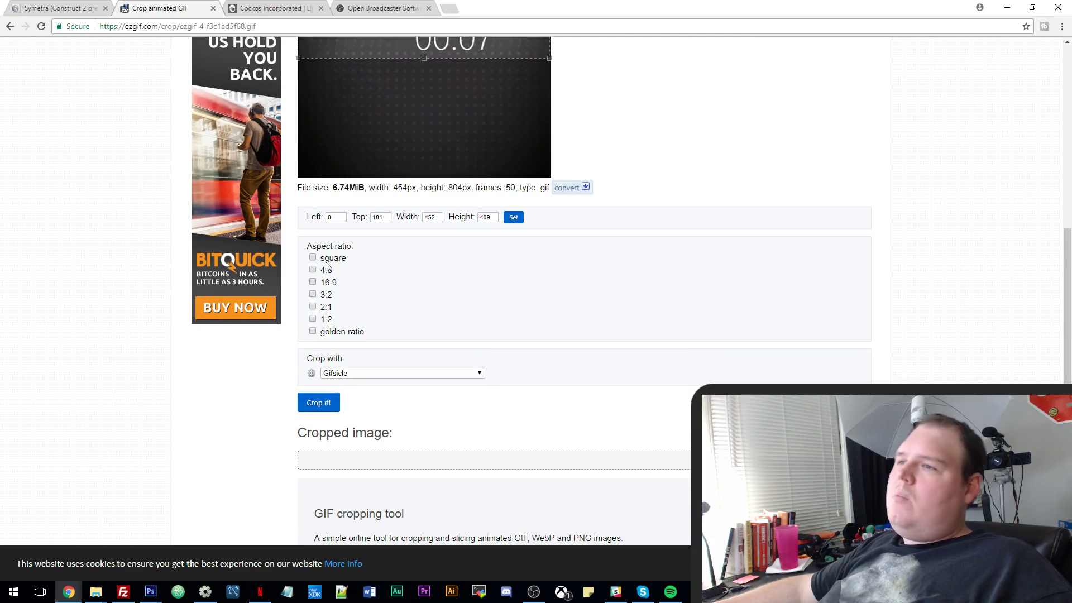
scroll(349, 307, "up", 1)
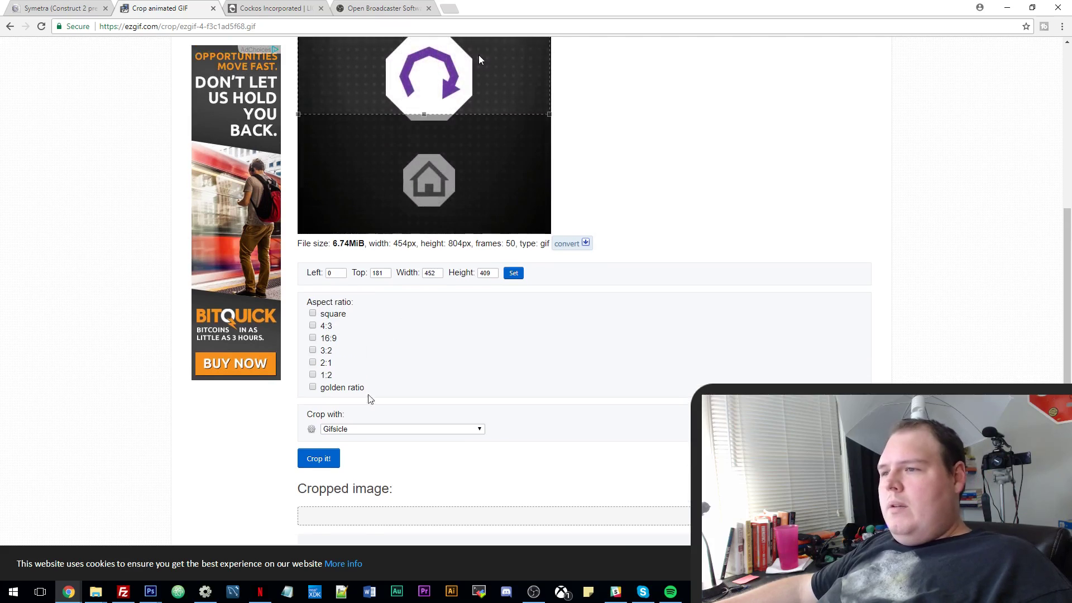
left_click(301, 458)
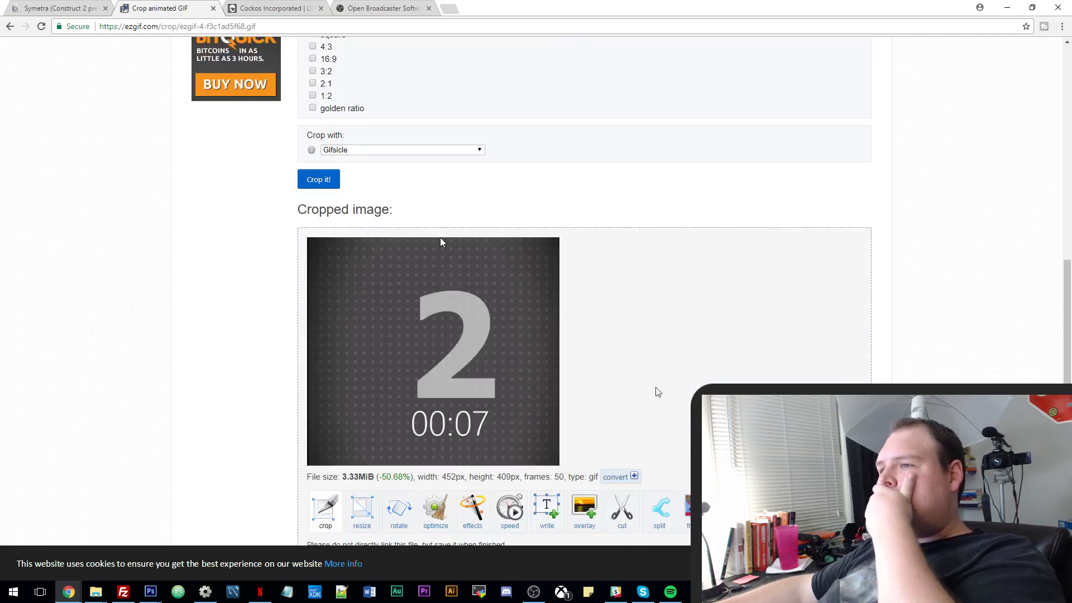
Confirm the cropped ezgif-4-54cac5439a GIF is in the videos folder, then return to the page top.
scroll(481, 371, "down", 3)
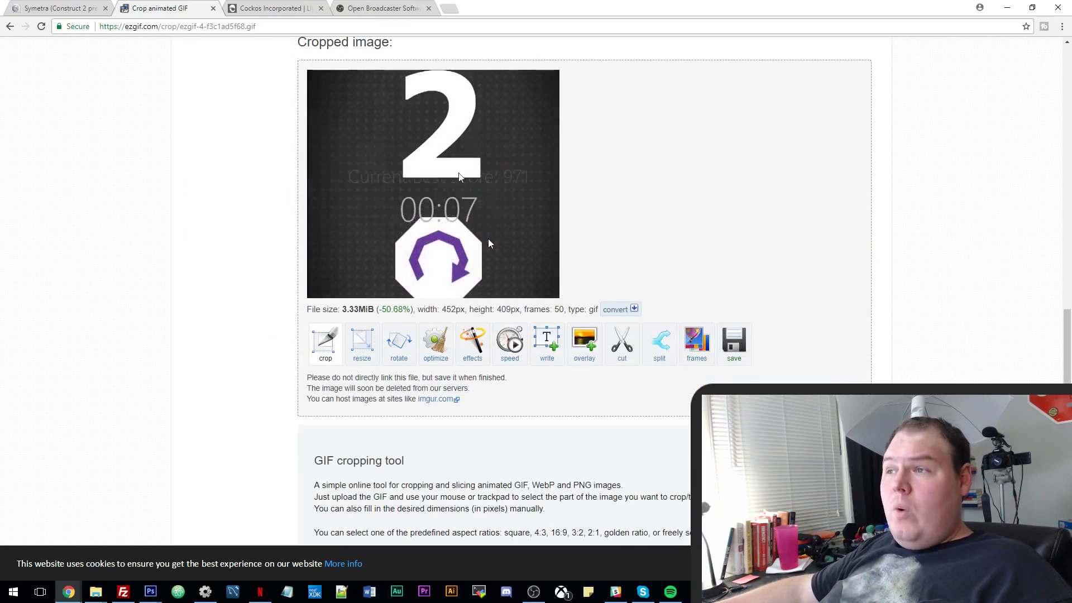
mouse_move(96, 592)
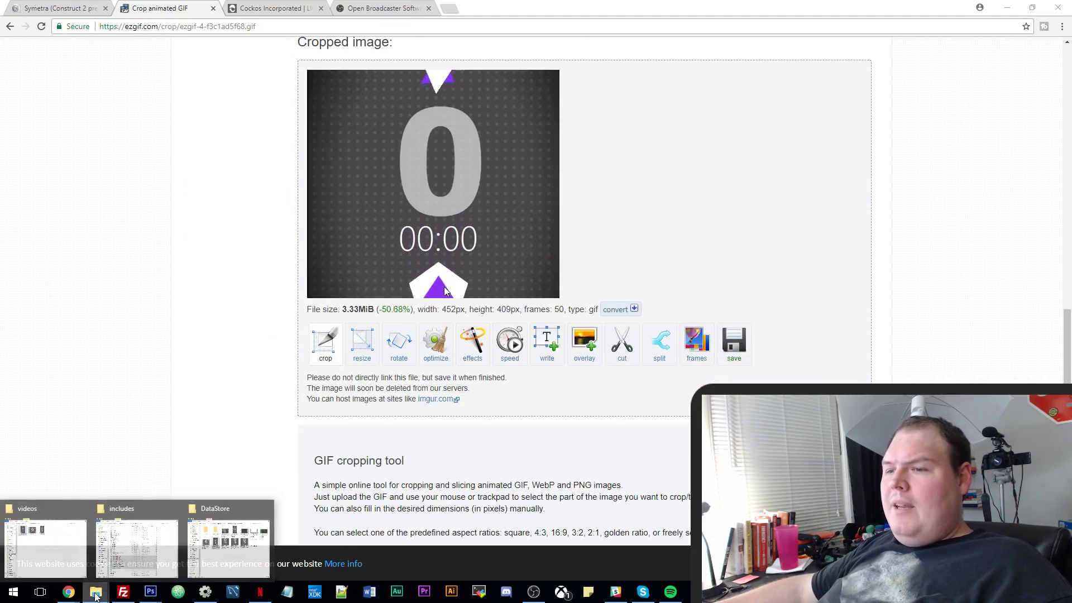
left_click(64, 546)
left_click(464, 227)
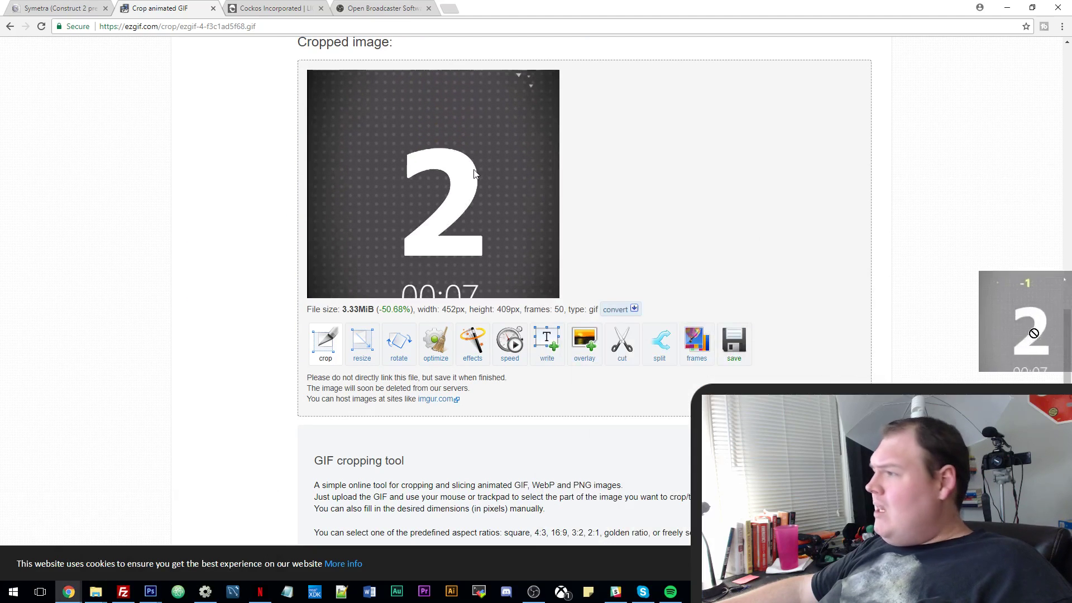
key("alt+Tab")
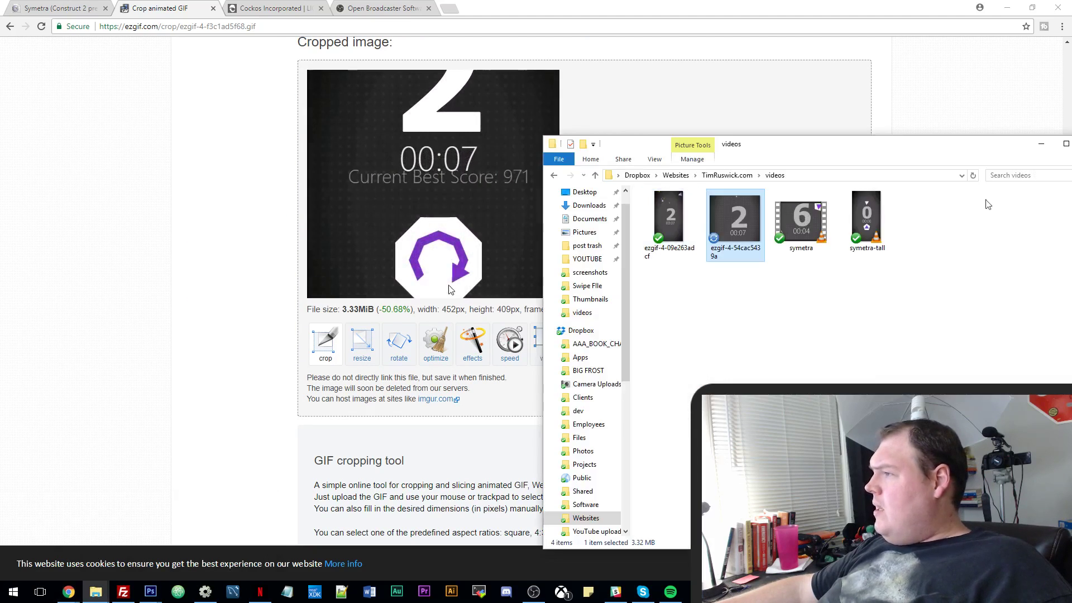
left_click_drag(748, 153, 940, 163)
left_click(635, 237)
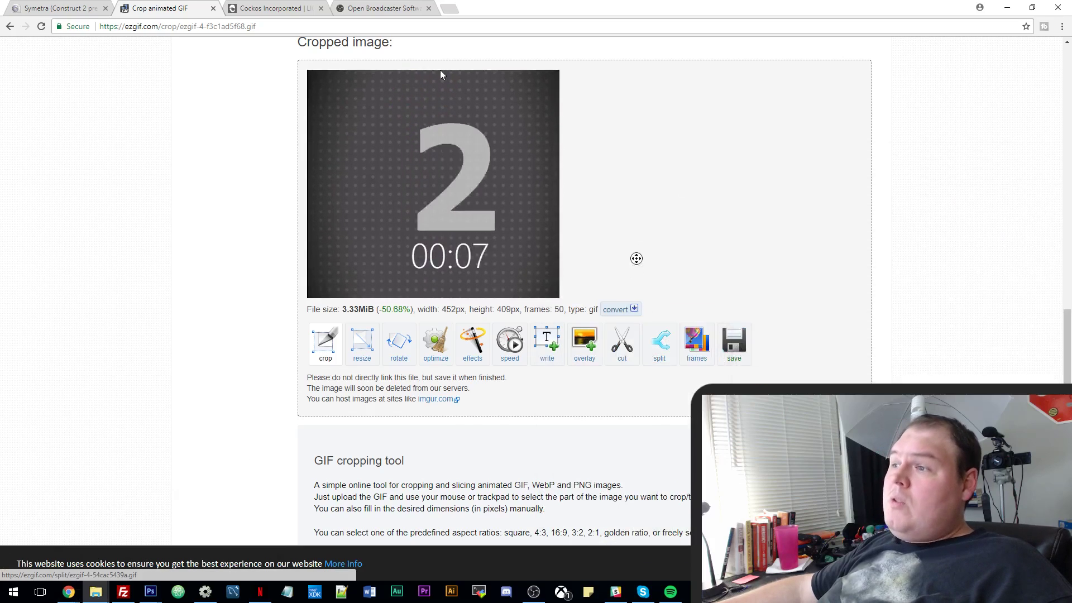
scroll(625, 142, "up", 8)
scroll(625, 142, "up", 5)
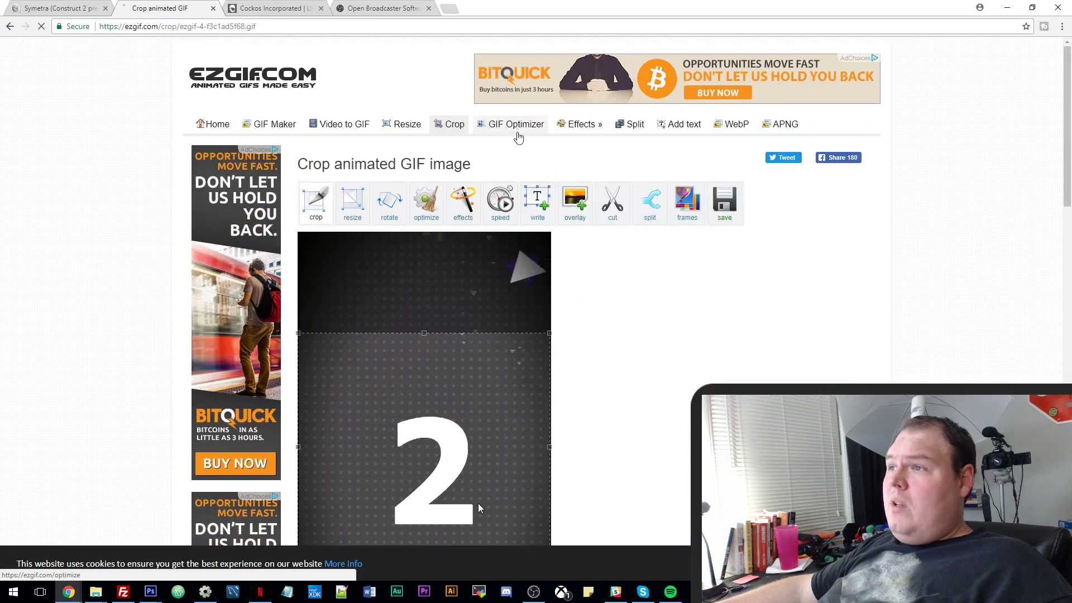
Load the cropped ezgif-4-54cac5439a GIF into ezgif's GIF Optimizer.
left_click(514, 123)
left_click(360, 254)
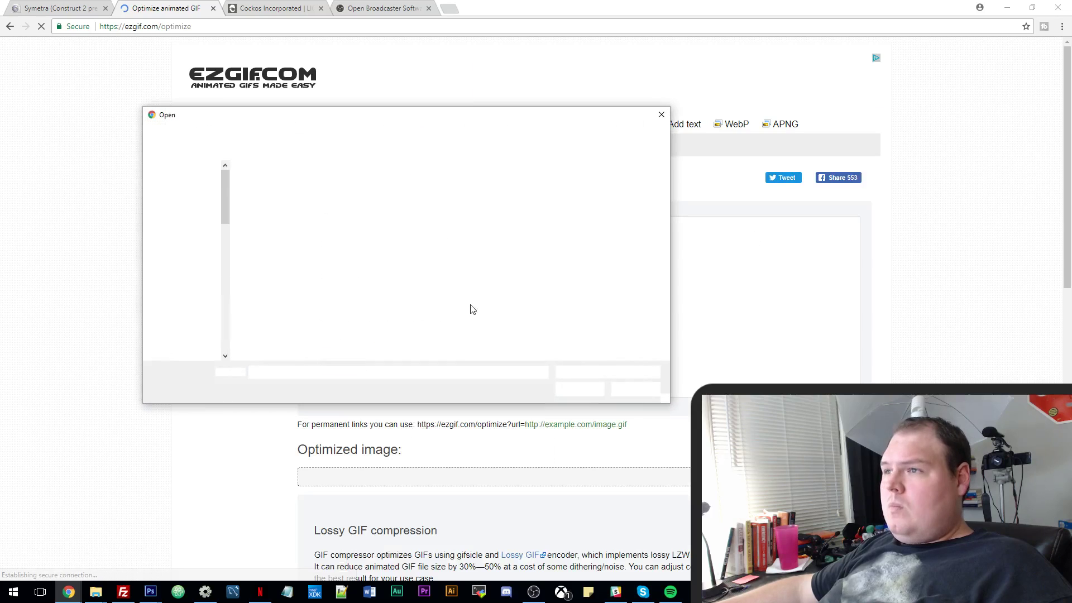
double_click(338, 202)
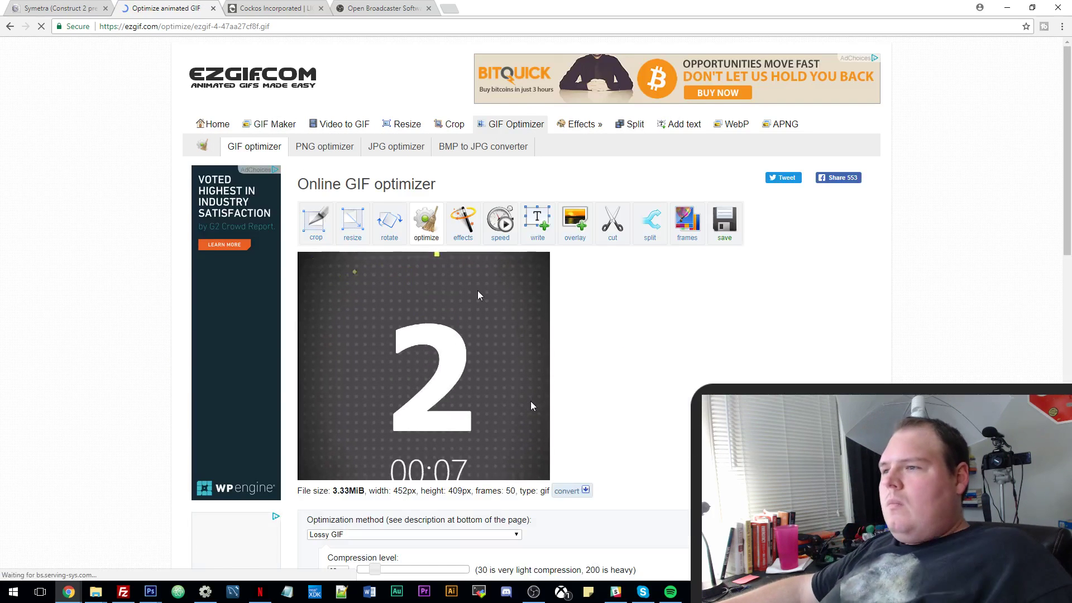
scroll(531, 405, "down", 4)
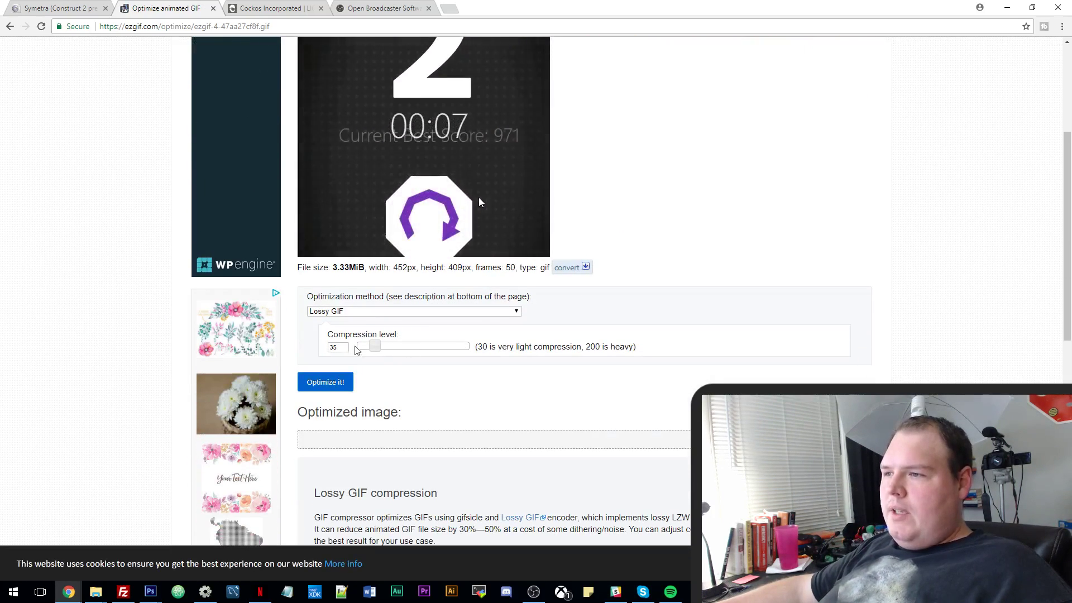
scroll(499, 334, "up", 1)
scroll(498, 333, "up", 3)
scroll(478, 253, "down", 3)
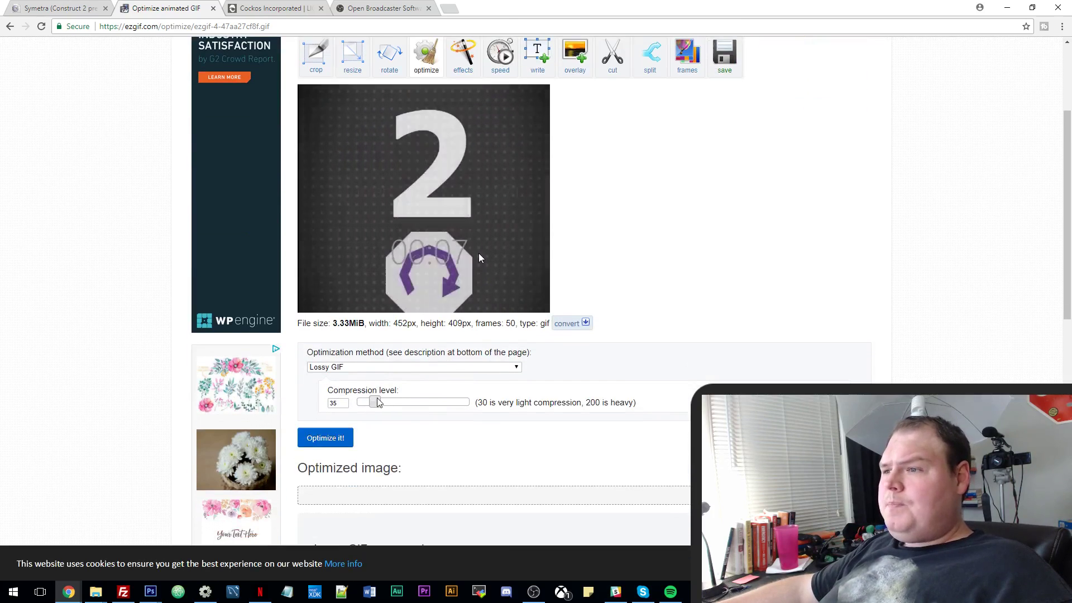
Set the lossy compression level to 101 and optimize the GIF.
left_click_drag(377, 402, 409, 402)
left_click(338, 402)
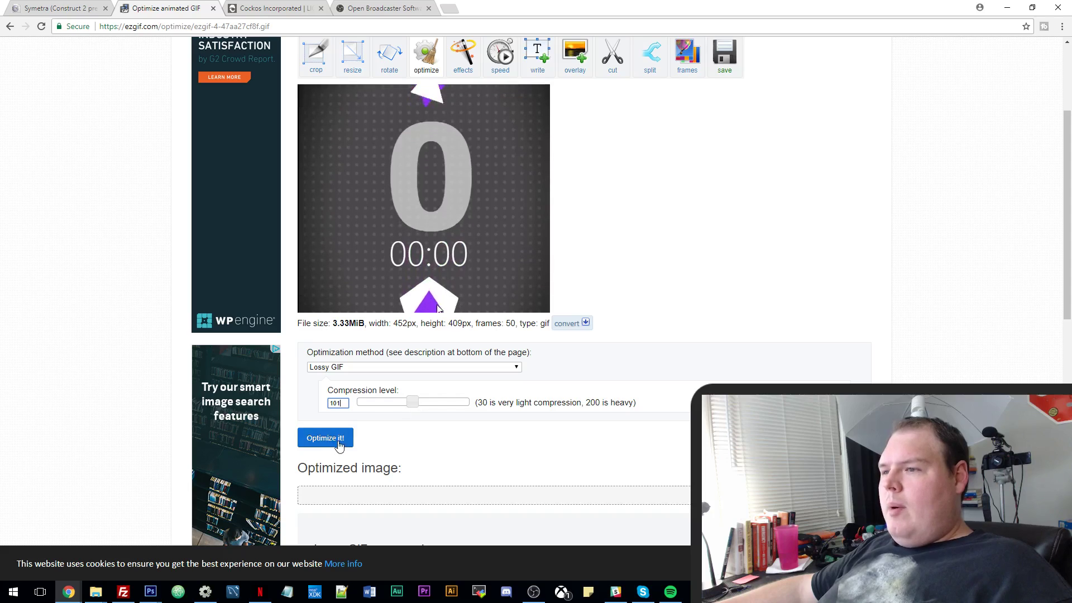
left_click(339, 441)
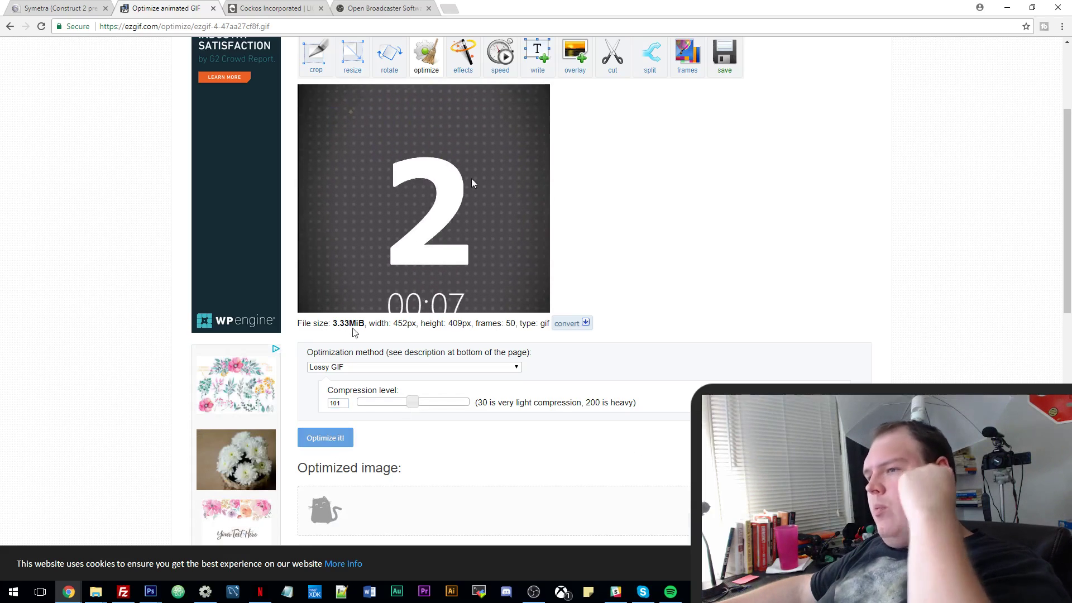
scroll(661, 370, "down", 3)
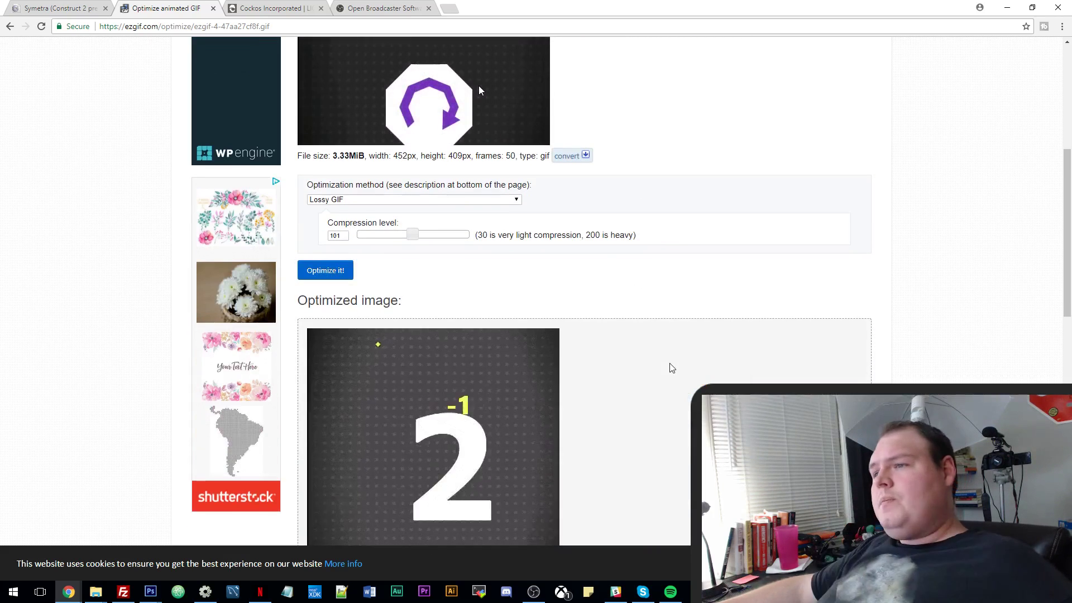
scroll(667, 368, "down", 4)
Review the optimized GIF, reduced 77.49% to 766.57 KiB.
left_click_drag(343, 345, 367, 345)
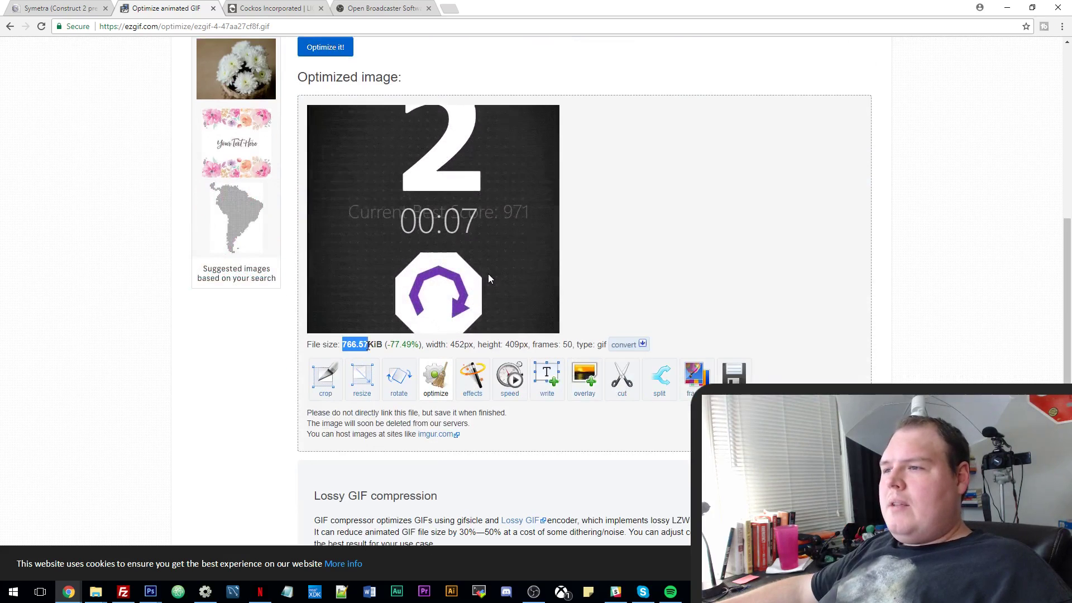
scroll(488, 277, "up", 2)
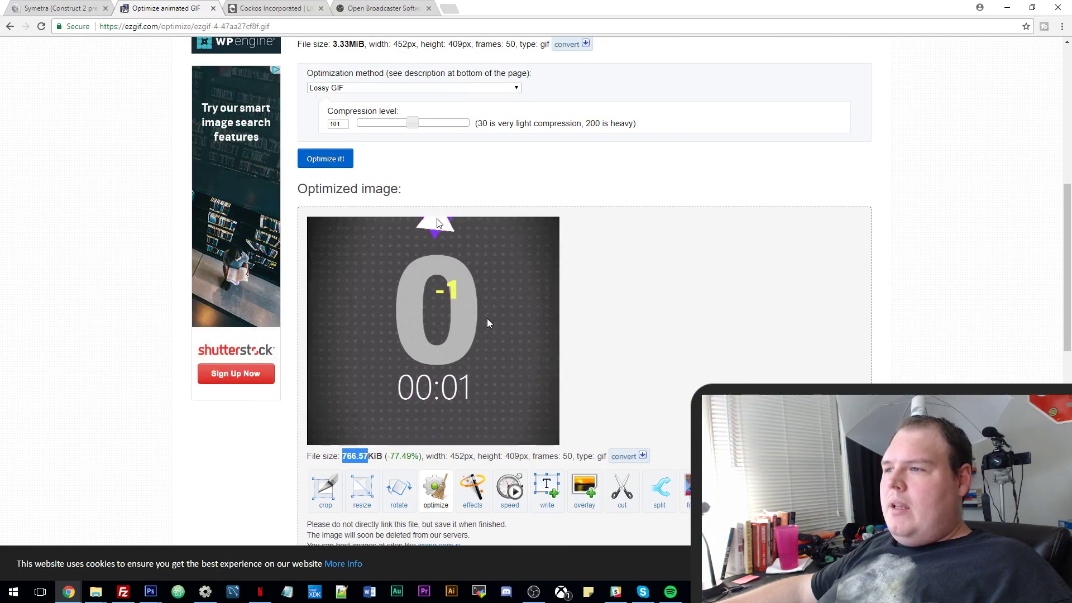
scroll(494, 357, "up", 2)
scroll(508, 366, "down", 2)
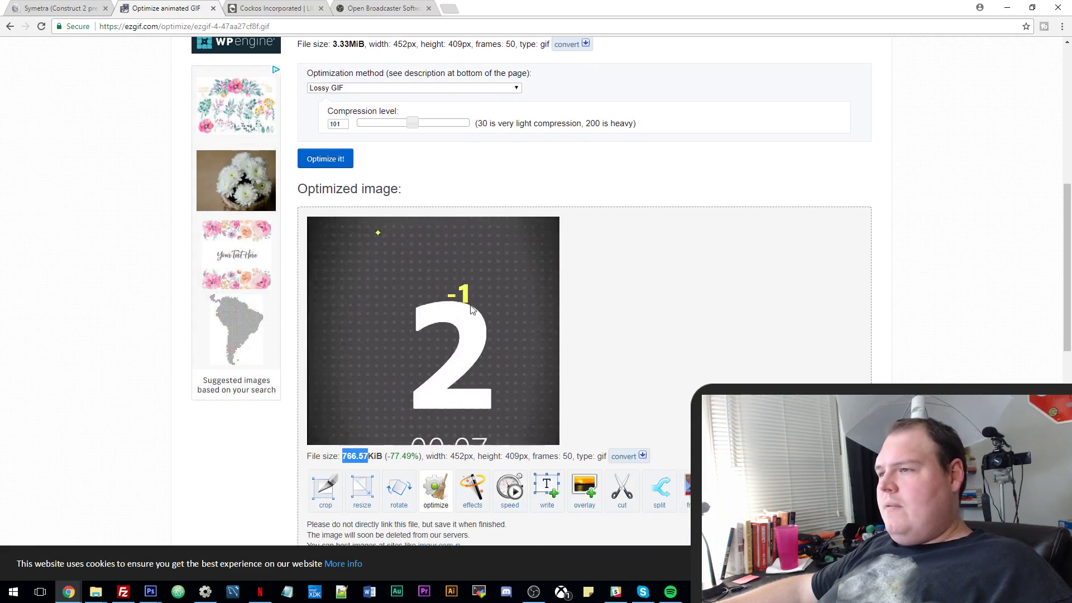
scroll(489, 389, "up", 3)
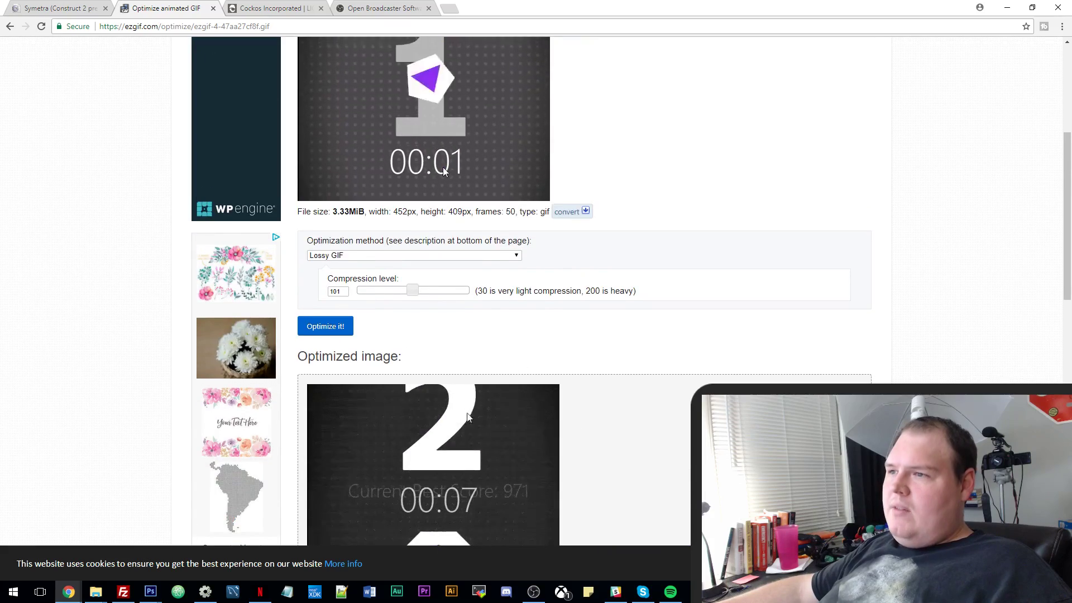
scroll(488, 414, "down", 4)
scroll(488, 330, "up", 2)
scroll(488, 333, "up", 1)
scroll(488, 332, "down", 1)
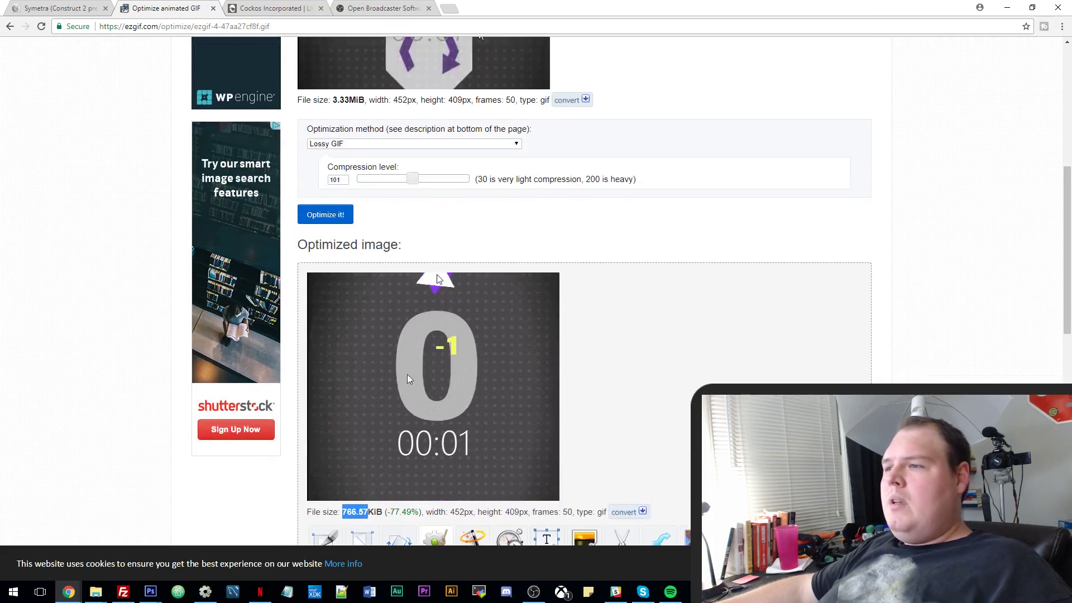
scroll(488, 333, "up", 1)
scroll(489, 332, "down", 2)
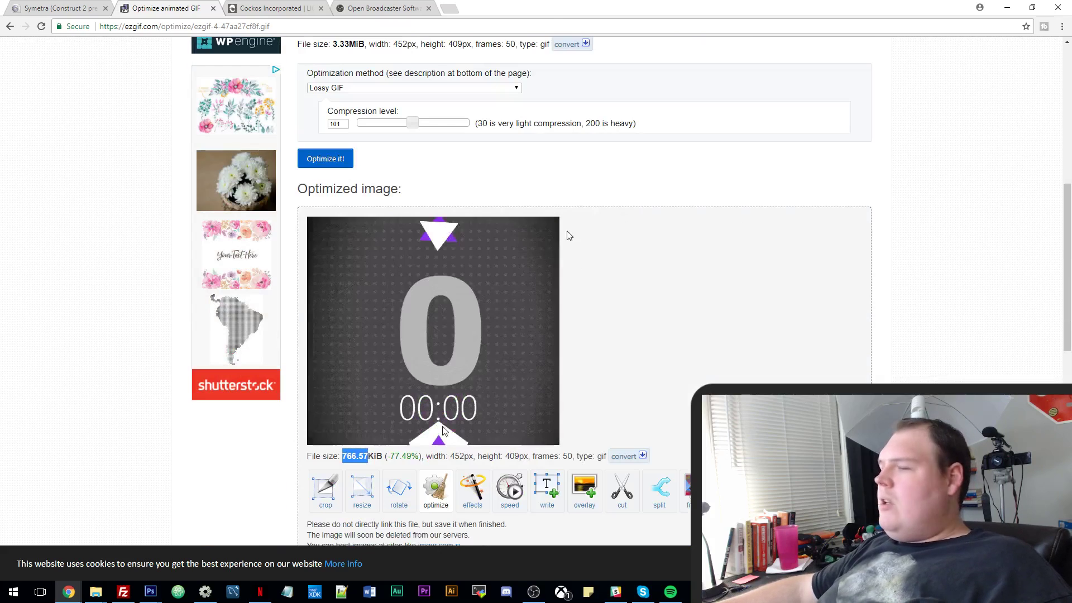
scroll(508, 309, "up", 3)
scroll(508, 309, "up", 5)
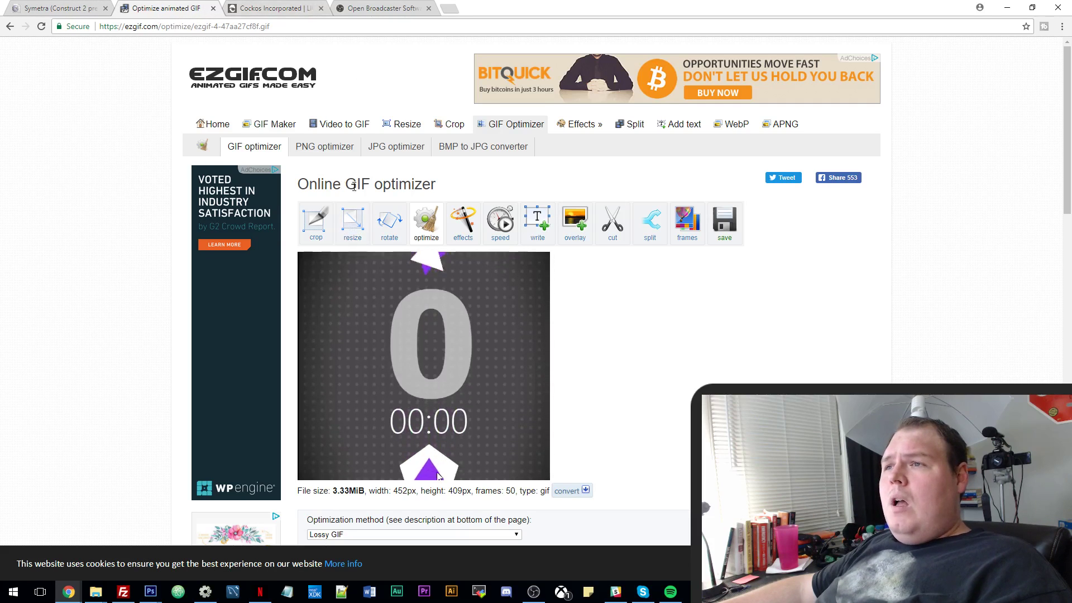
left_click(286, 13)
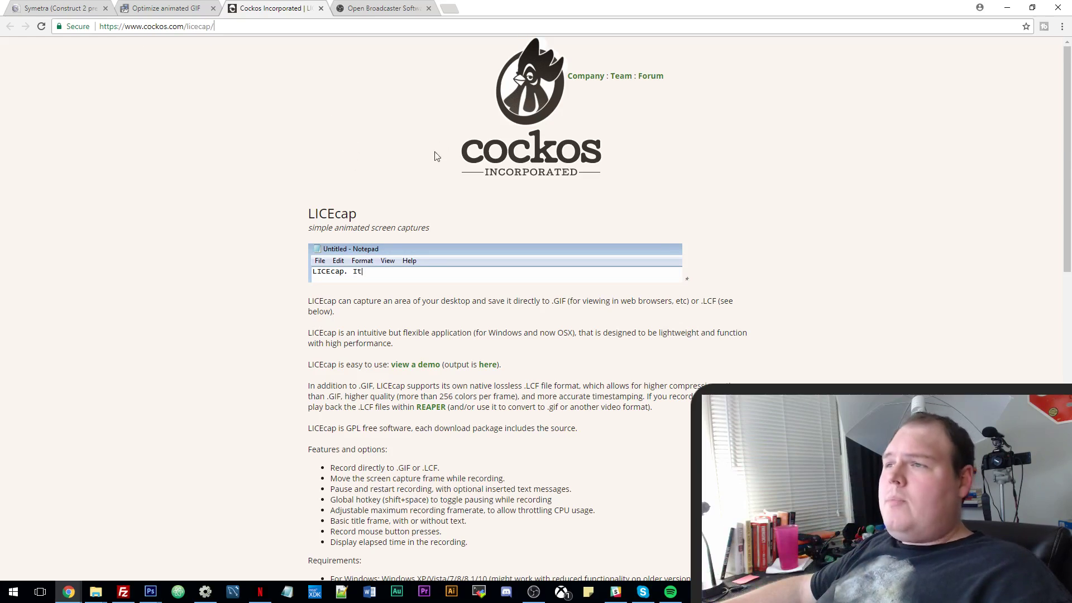
scroll(436, 162, "down", 6)
scroll(441, 285, "up", 6)
scroll(455, 307, "down", 6)
scroll(461, 300, "up", 5)
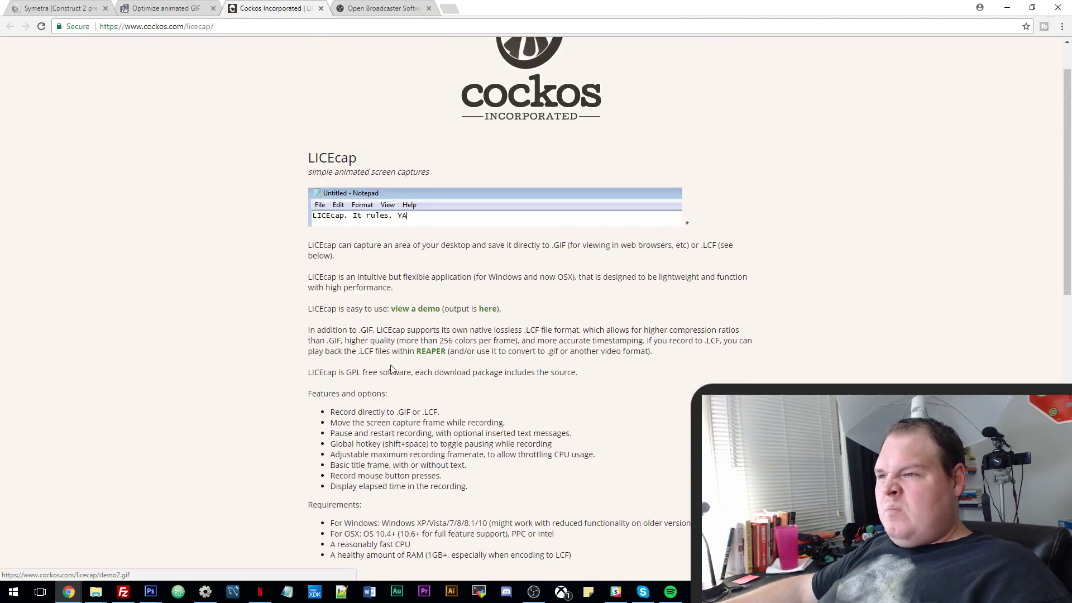
scroll(394, 367, "down", 7)
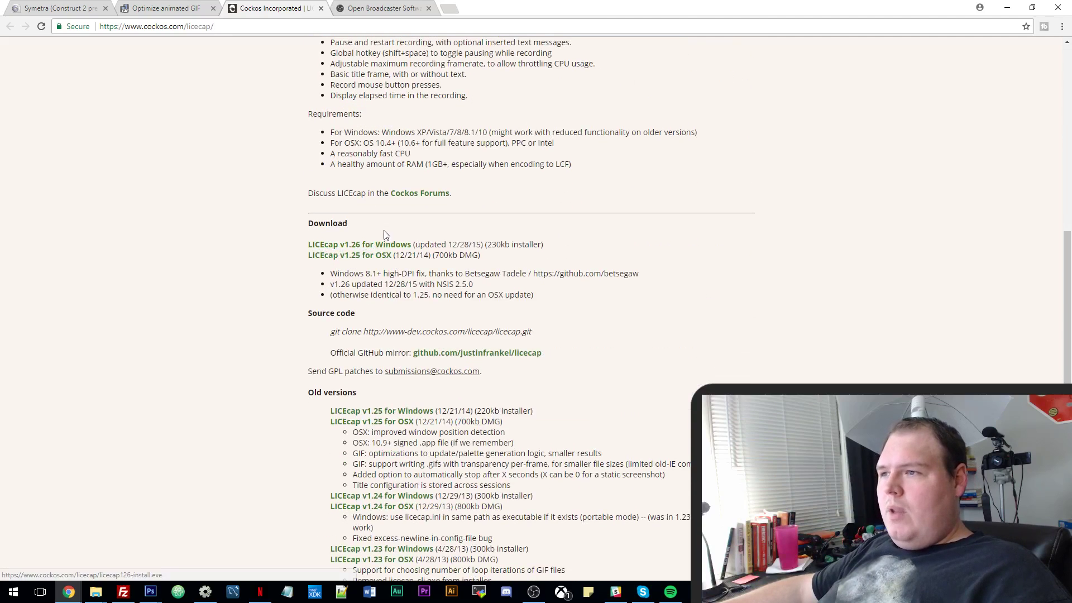
scroll(598, 362, "up", 8)
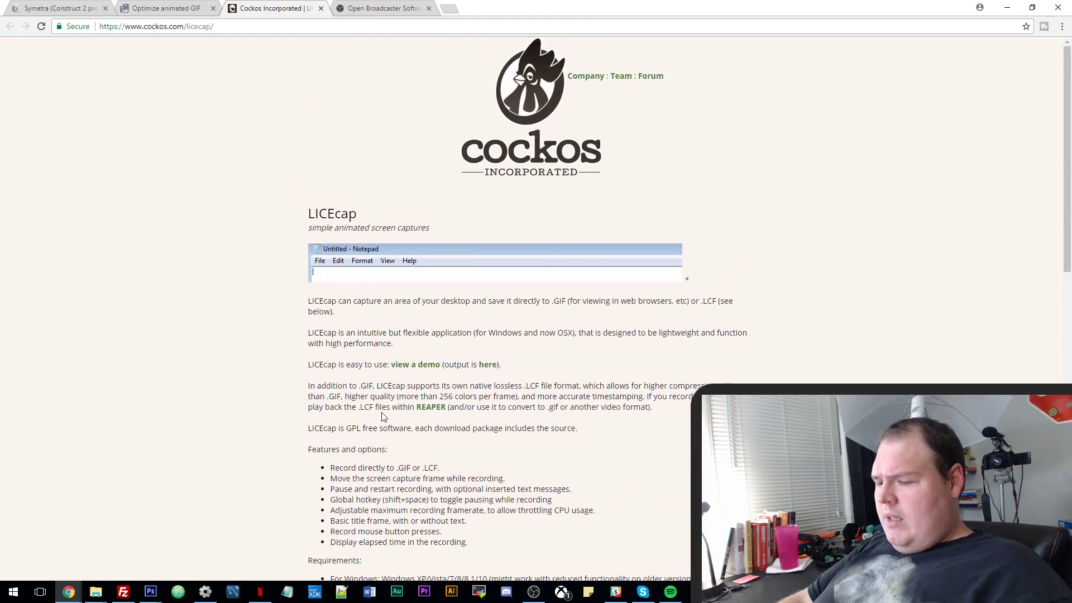
Launch LICEcap via a system search for lice and position its capture frame over the page.
key("super")
type("lice")
key("Return")
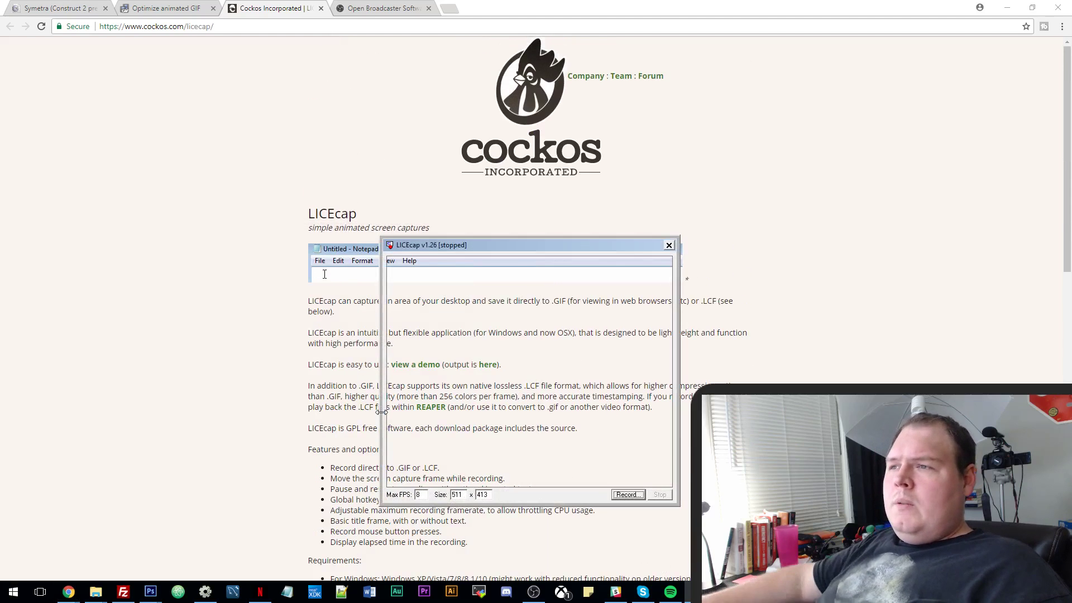
left_click_drag(433, 238, 349, 160)
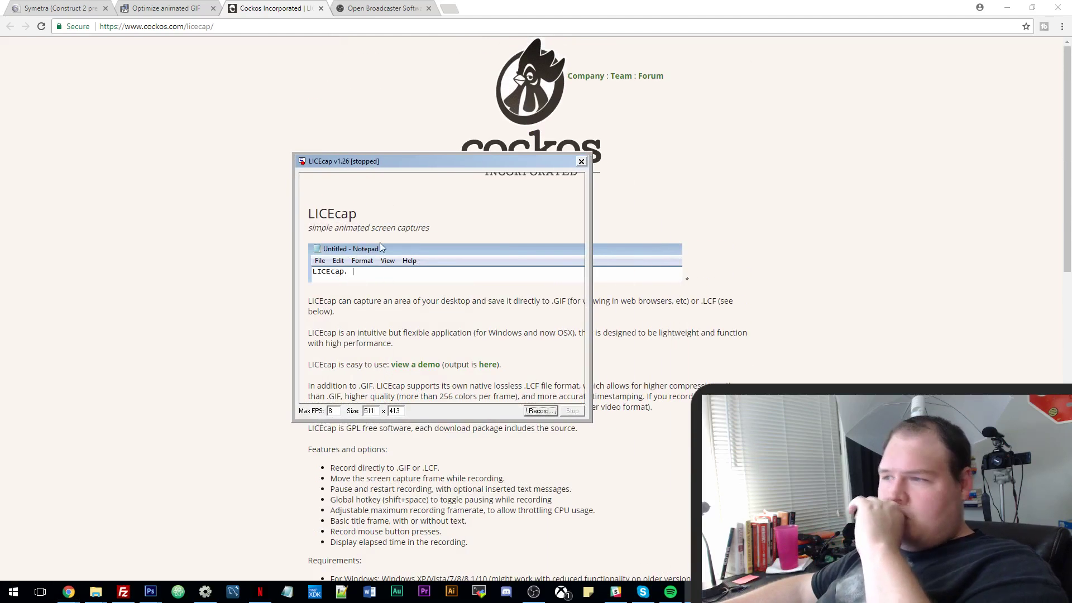
left_click_drag(425, 163, 373, 124)
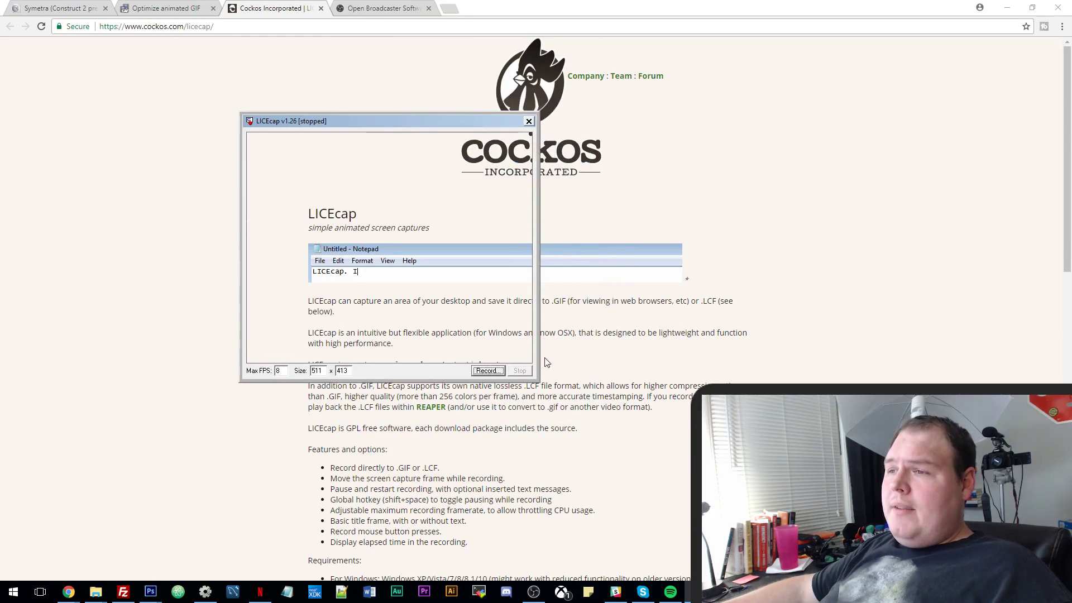
left_click_drag(535, 379, 563, 385)
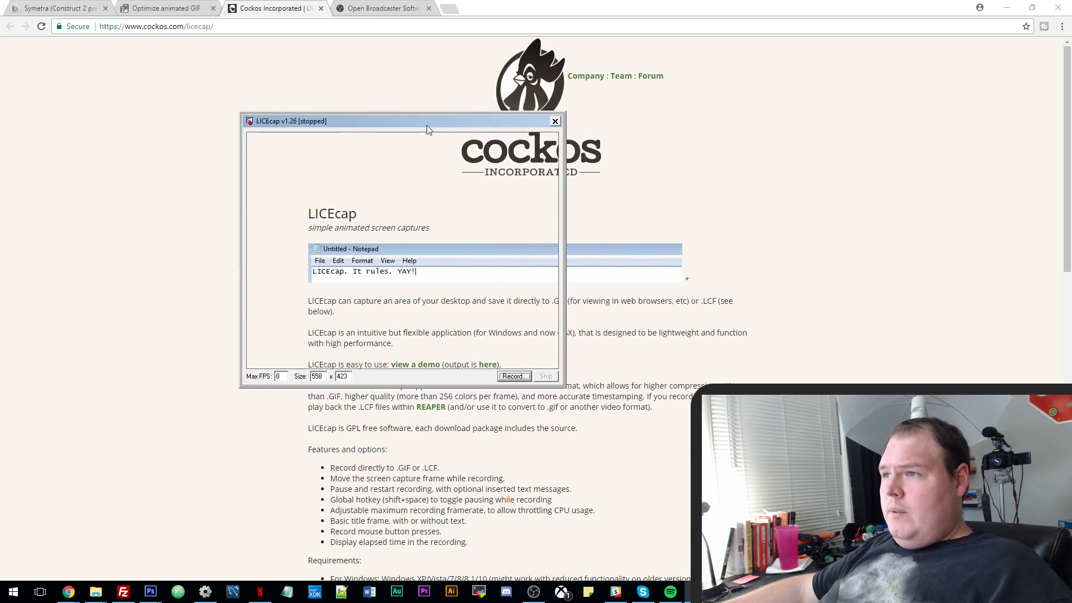
left_click_drag(428, 129, 489, 136)
Restore Chrome to a smaller window and fit the capture frame to the Symetra playfield at 465x374.
left_click(77, 6)
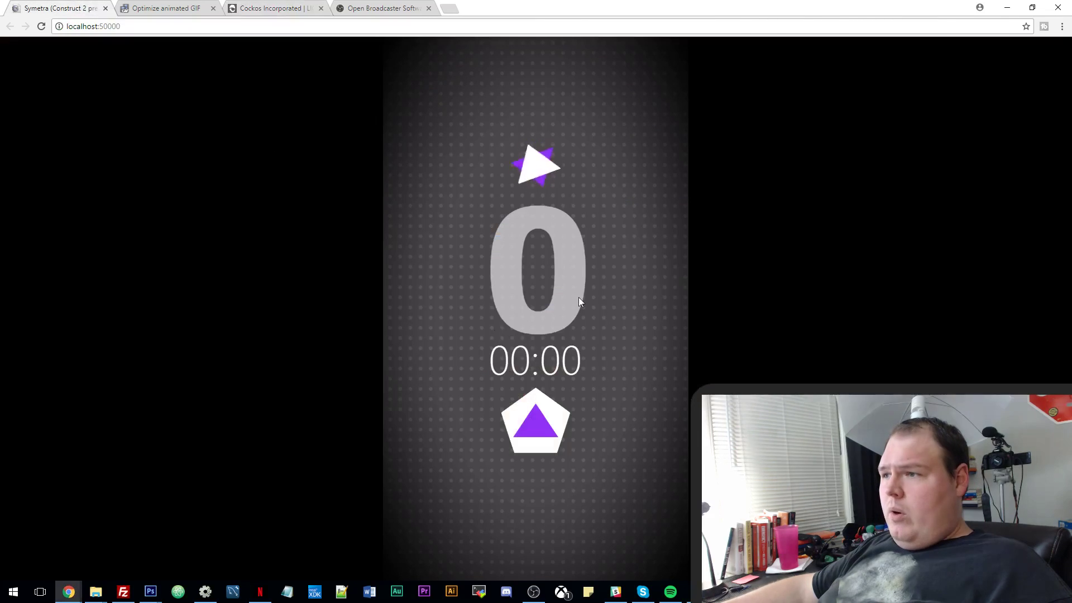
key("alt+Tab")
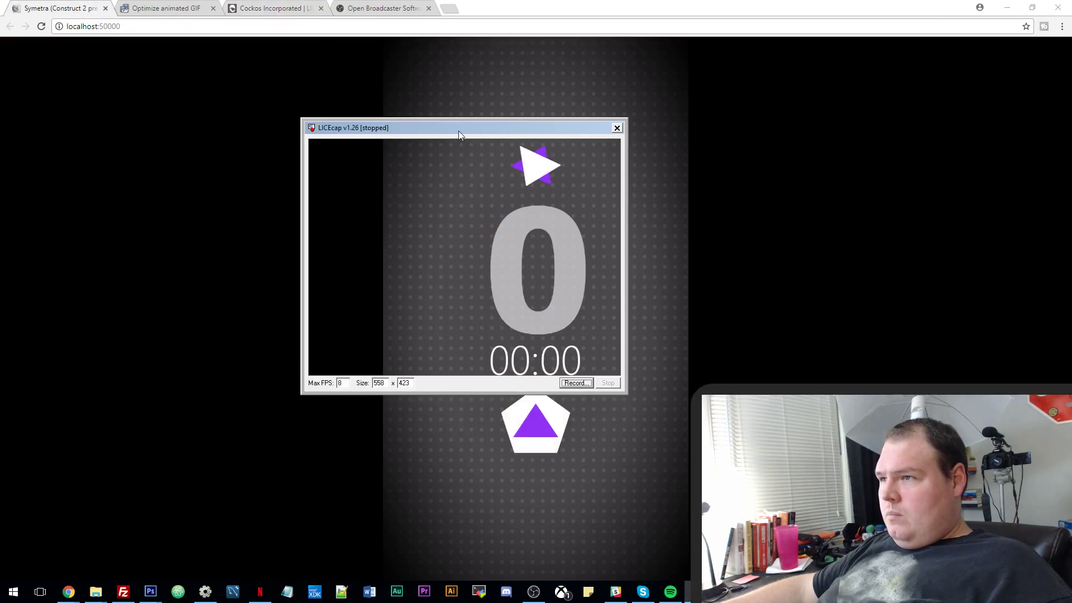
left_click_drag(459, 131, 534, 136)
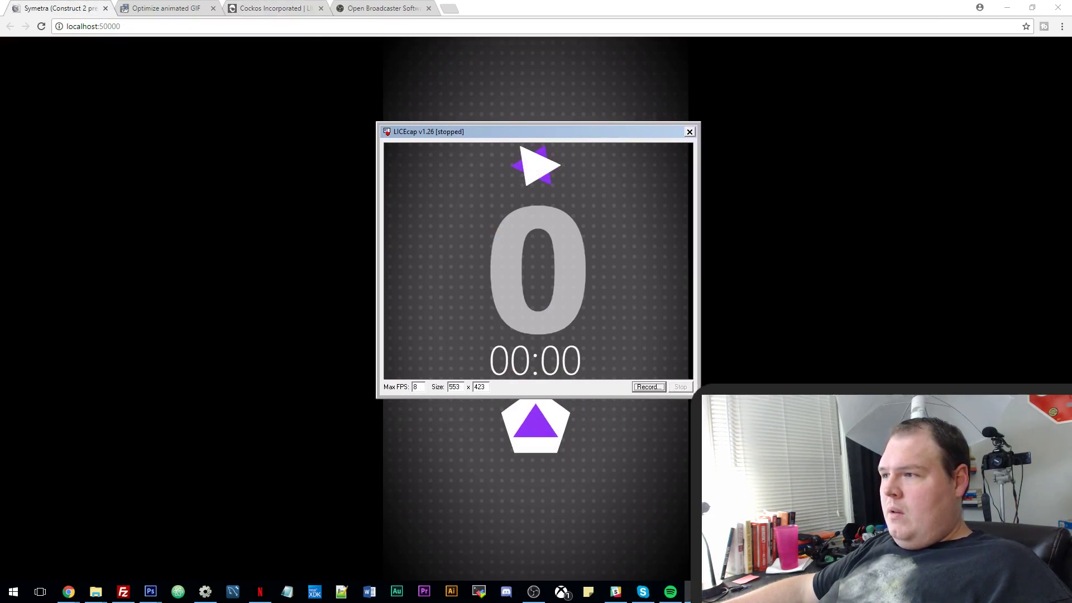
left_click_drag(693, 395, 684, 392)
left_click_drag(580, 11, 545, 37)
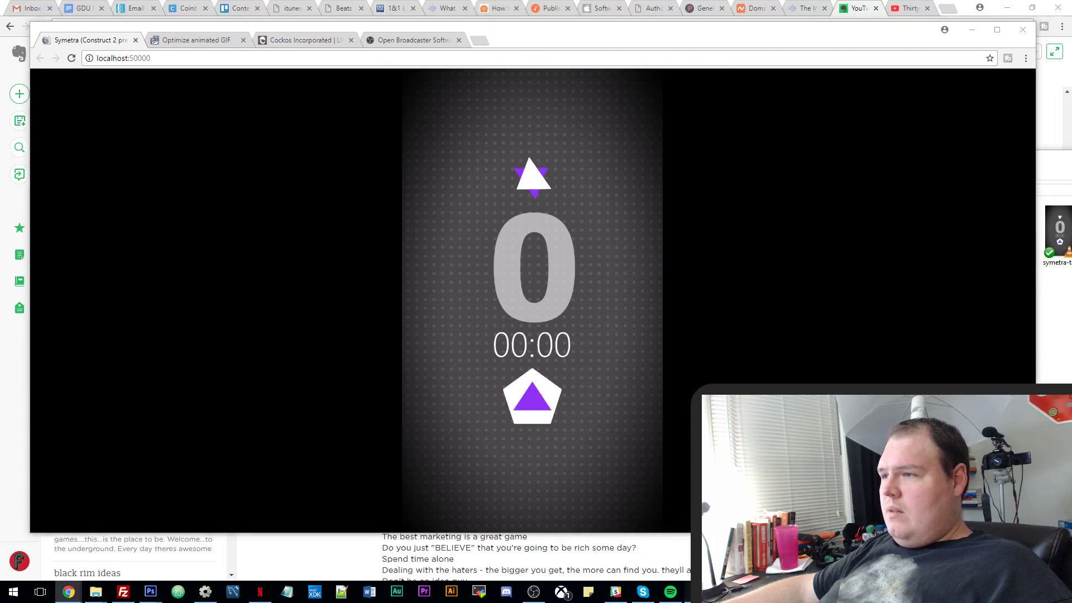
left_click(698, 592)
left_click_drag(683, 391, 649, 369)
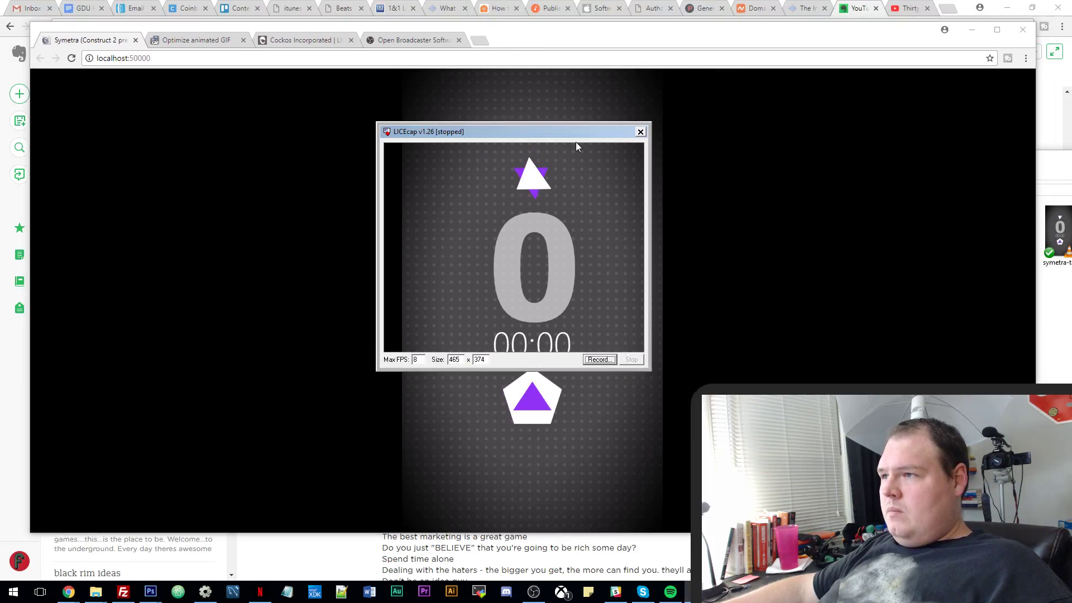
left_click_drag(574, 138, 593, 141)
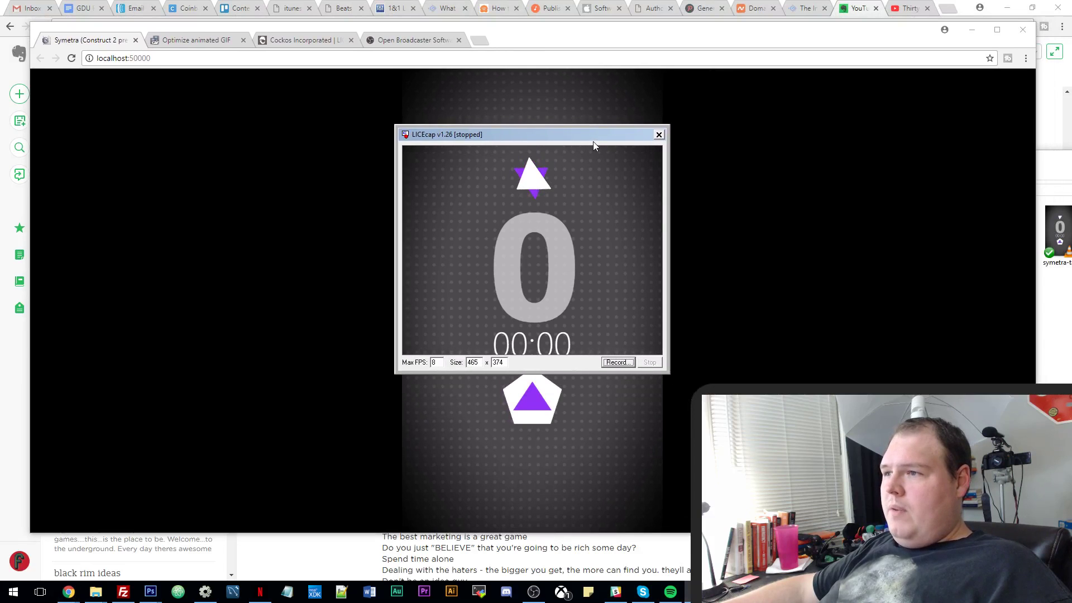
Record a few seconds of Symetra gameplay in LICEcap to test.gif, then stop recording.
left_click(617, 363)
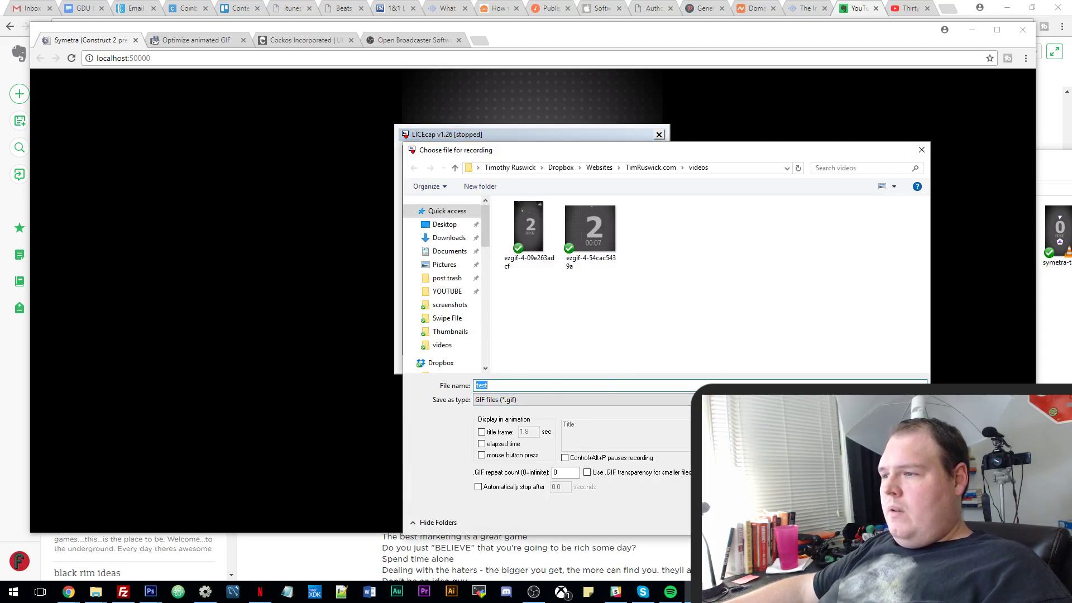
key("Return")
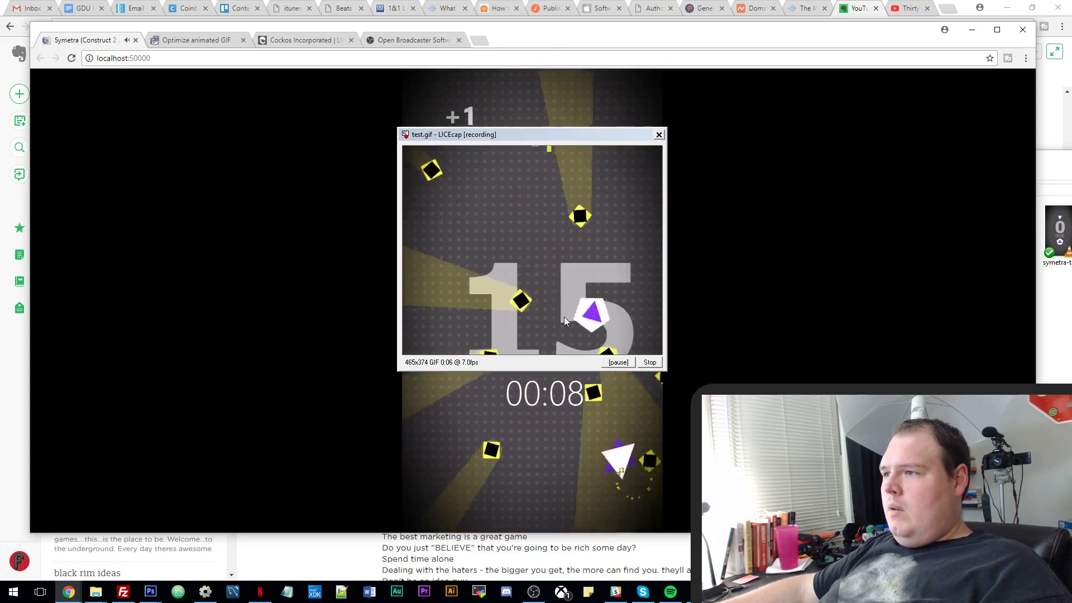
left_click(646, 363)
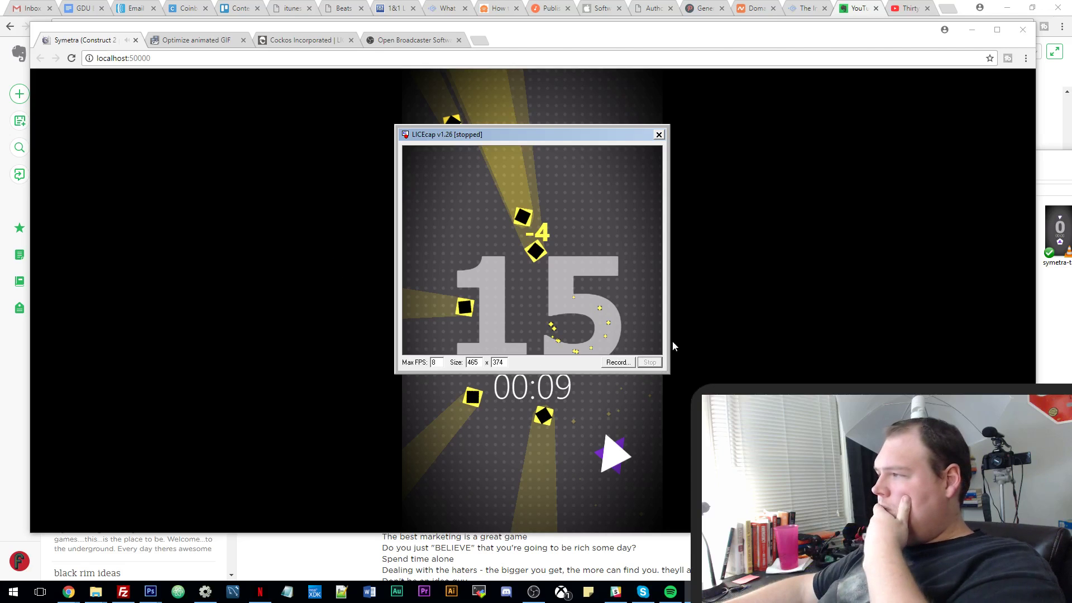
Open test.gif from the videos folder in Internet Explorer.
key("alt+Tab")
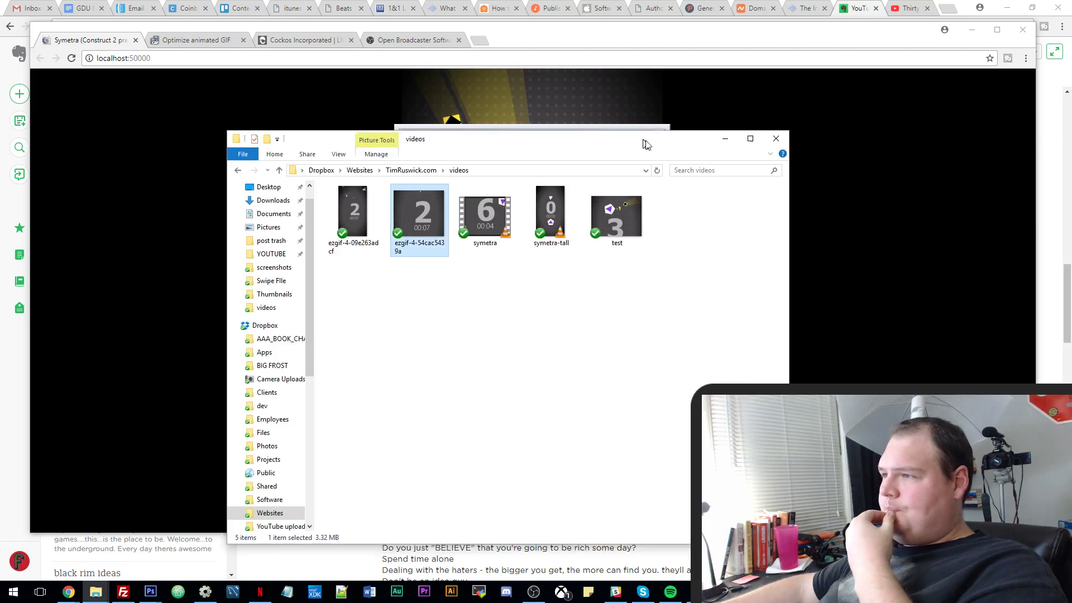
right_click(607, 226)
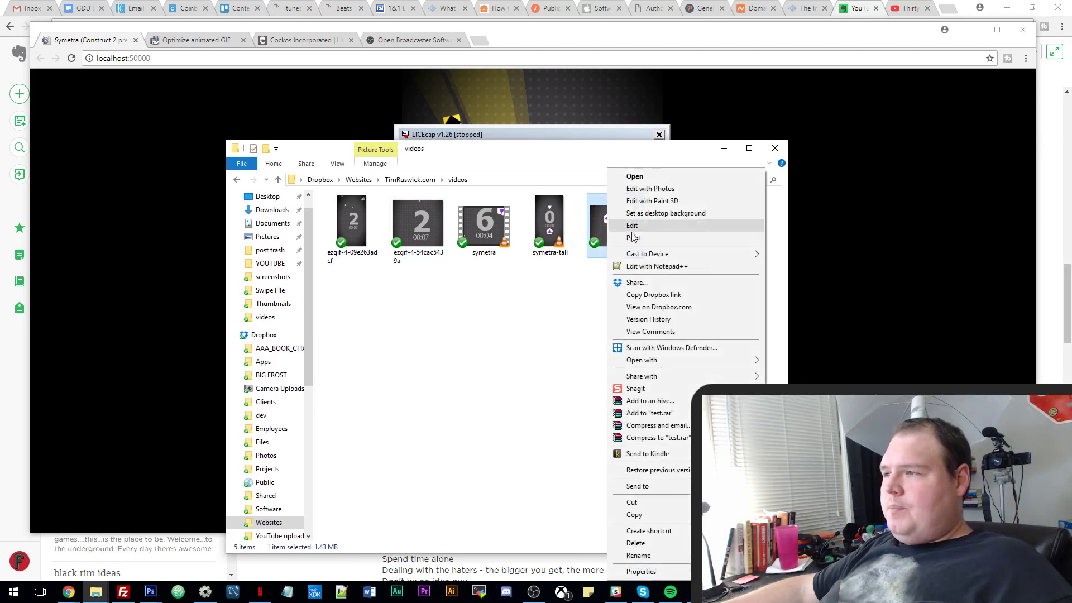
mouse_move(703, 360)
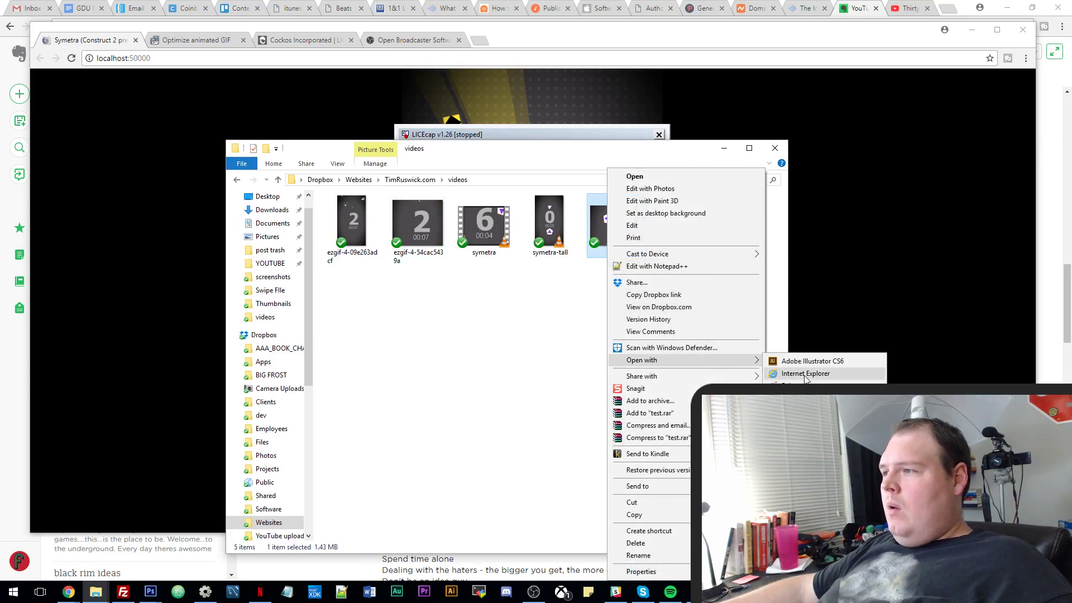
left_click(796, 373)
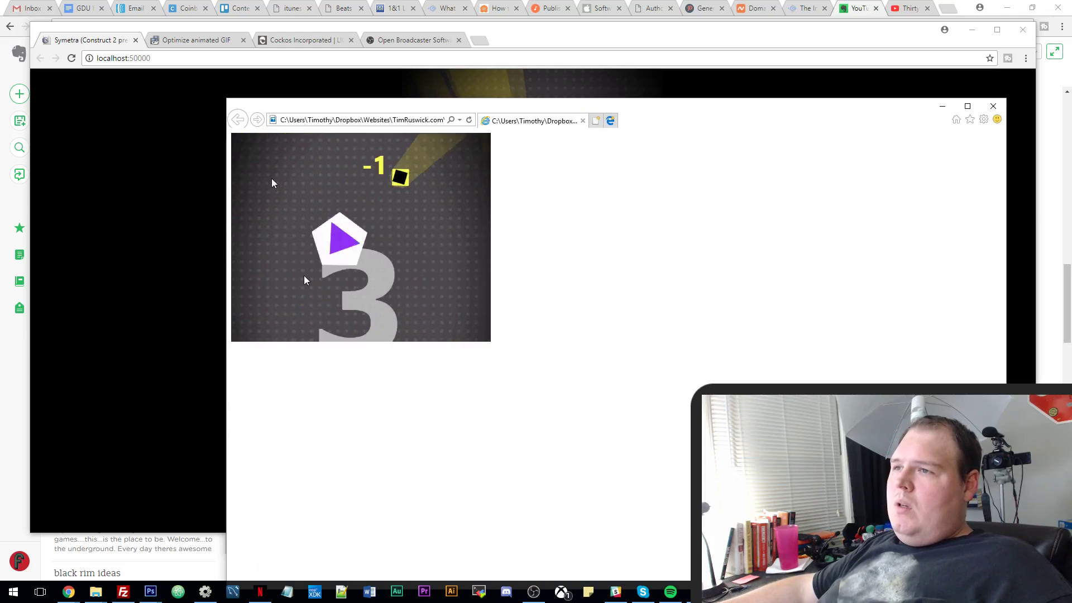
Arrange the Internet Explorer GIF preview and the LICEcap window over the file list.
left_click_drag(400, 99, 840, 139)
left_click(501, 135)
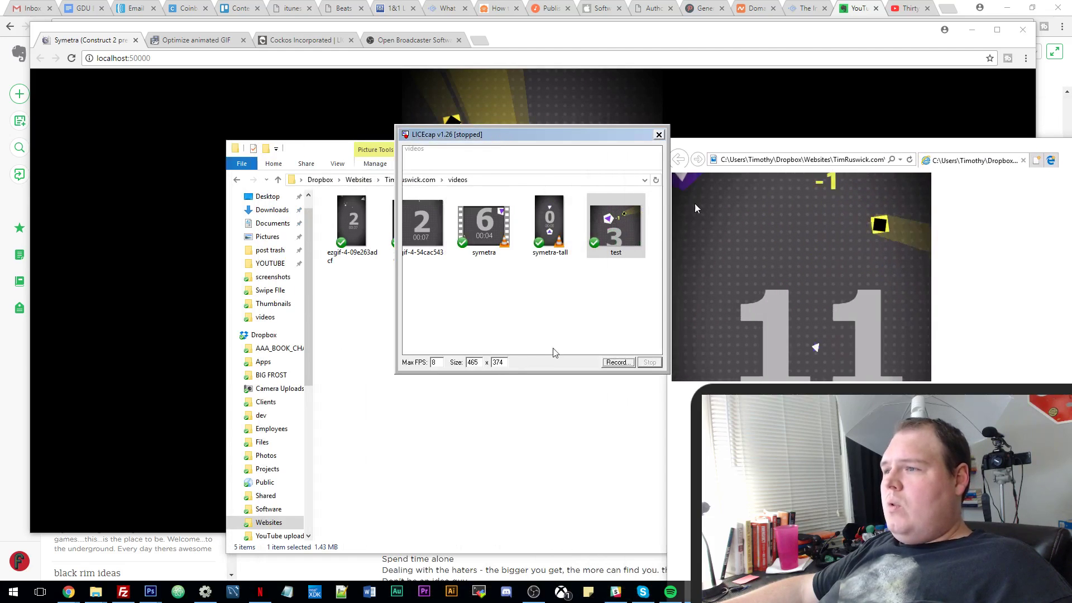
left_click_drag(571, 136, 508, 153)
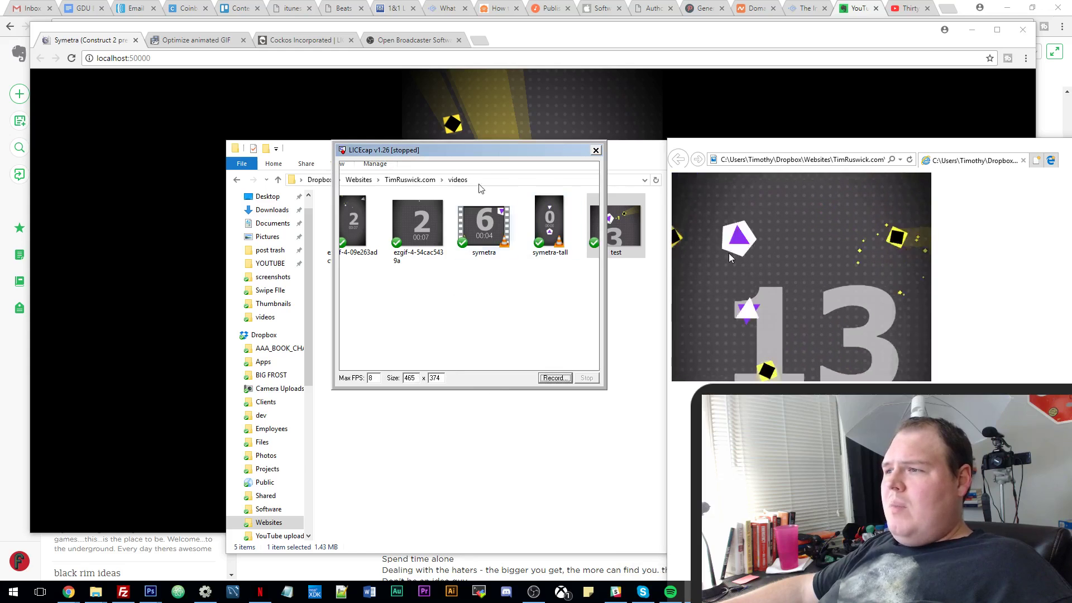
double_click(379, 382)
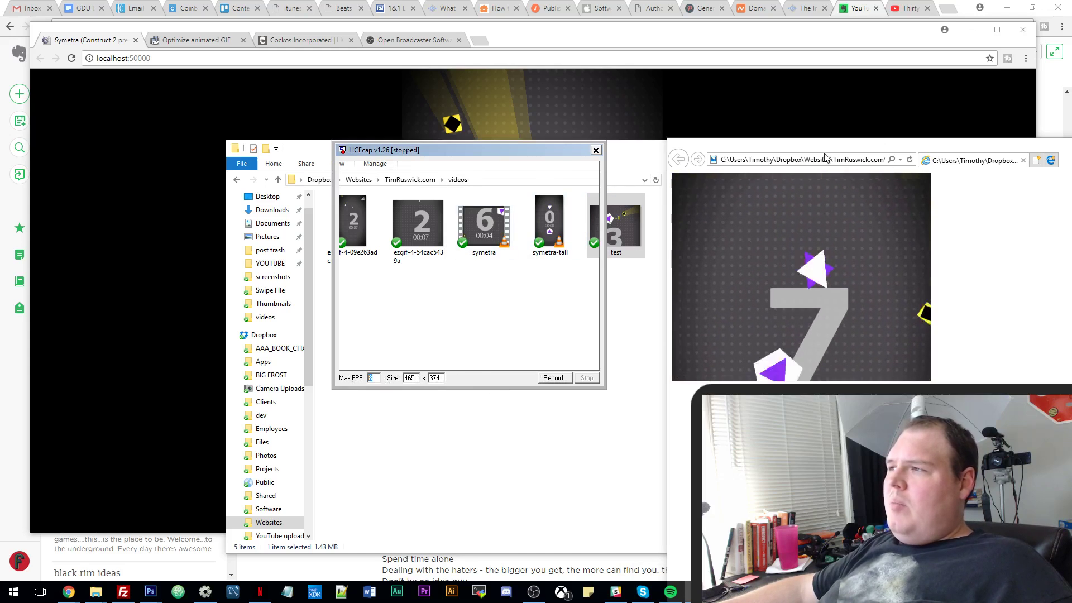
left_click_drag(810, 146, 680, 151)
left_click_drag(417, 149, 397, 163)
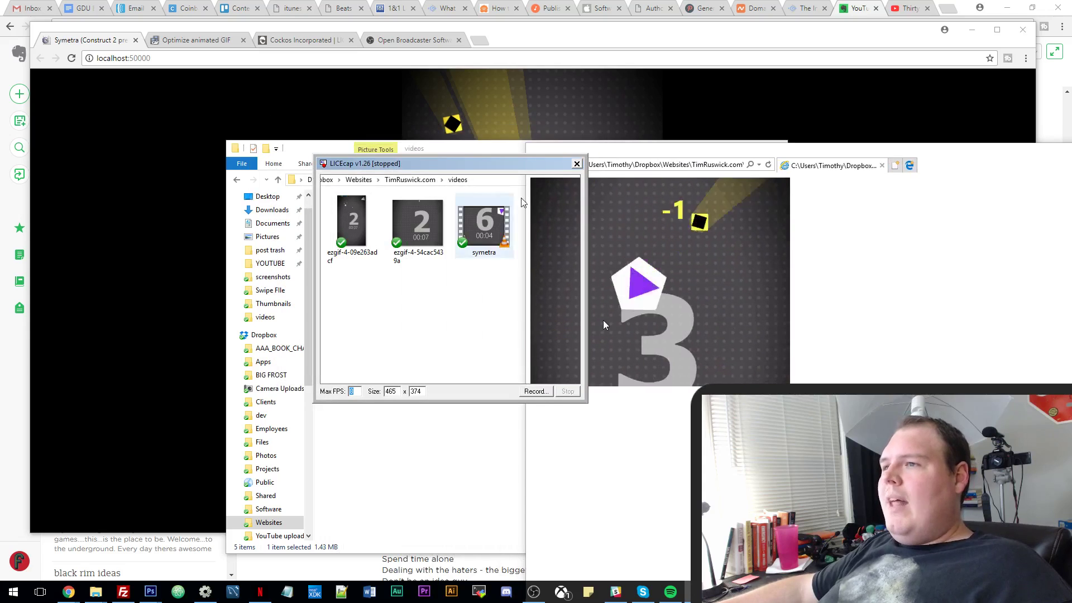
Close LICEcap and the Internet Explorer test.gif preview, then return to Chrome.
left_click(577, 164)
left_click_drag(594, 154, 511, 138)
left_click_drag(800, 171, 716, 152)
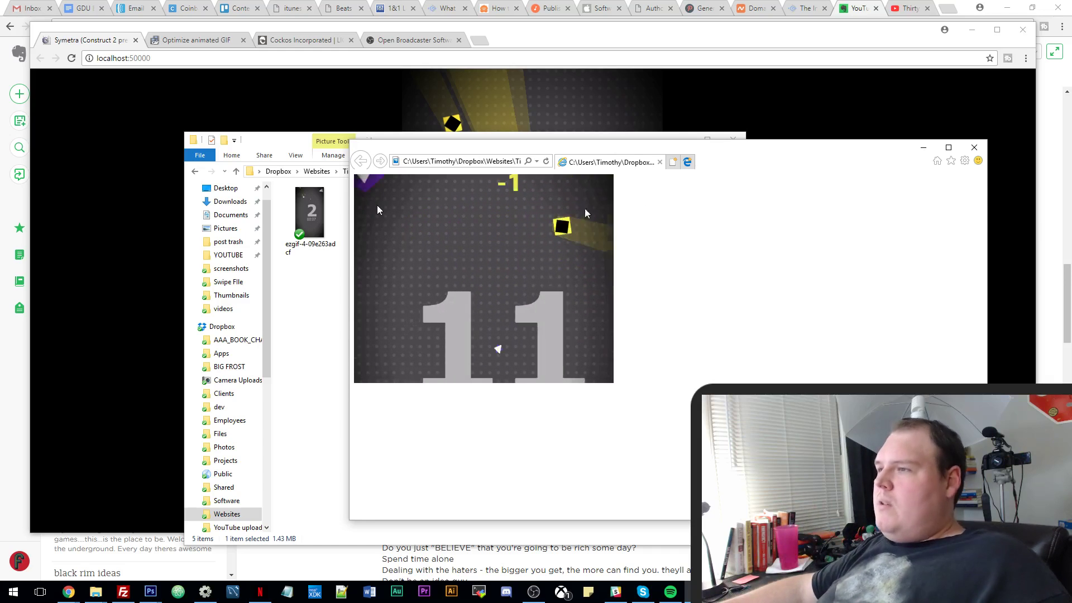
mouse_move(736, 152)
left_mouse_down()
mouse_move(691, 143)
mouse_move(741, 154)
left_mouse_up()
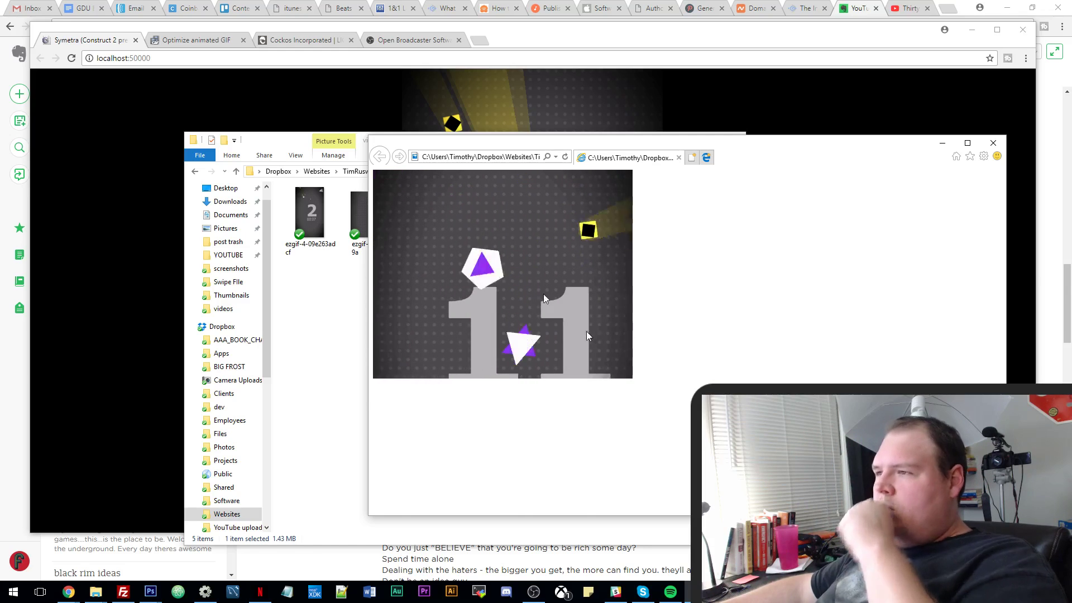
left_click_drag(575, 148, 603, 140)
key("alt+F4")
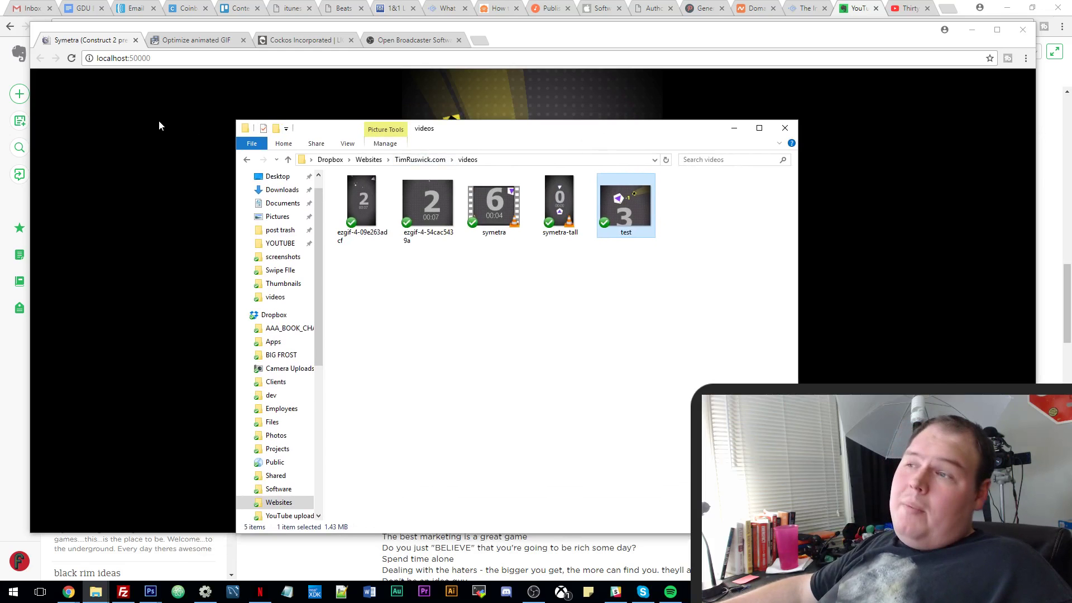
left_click(219, 109)
Close the Symetra tab, maximize Chrome, and review the 452x409, 3.33 MiB, 50-frame GIF.
key("ctrl+w")
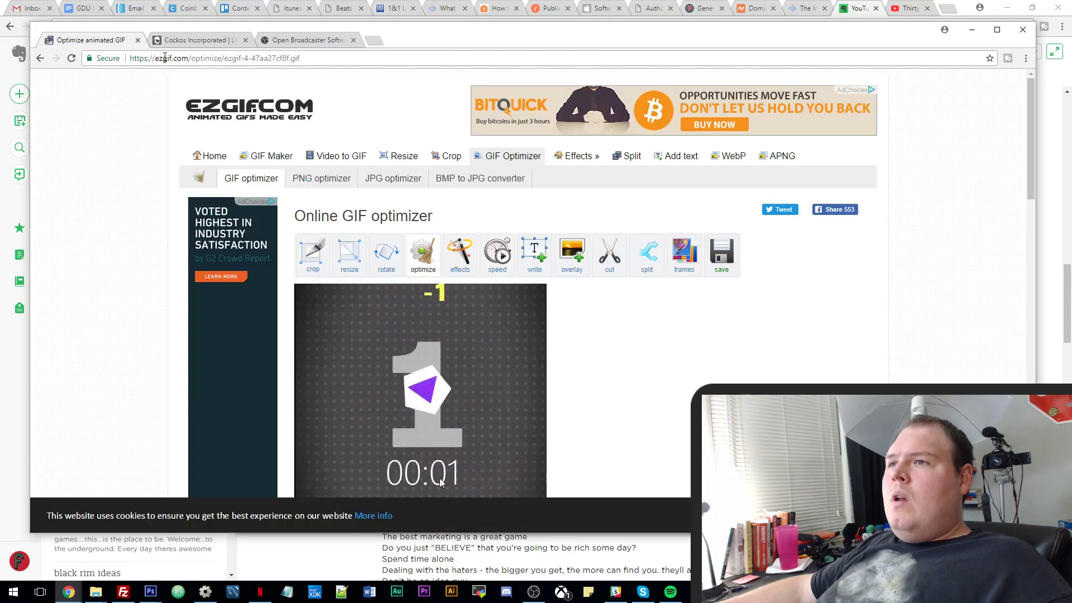
double_click(497, 28)
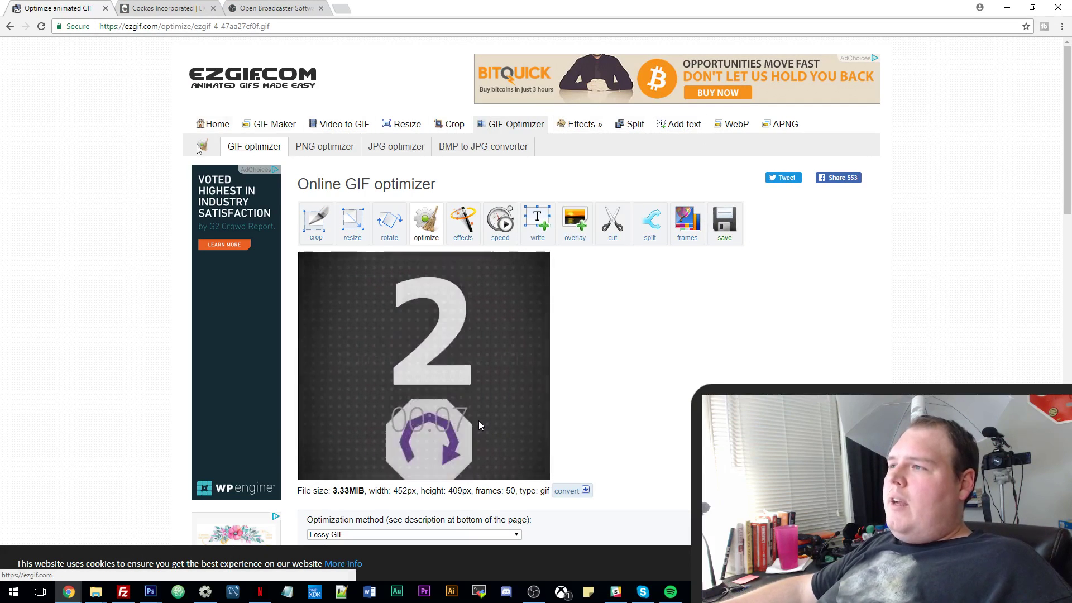
scroll(370, 294, "down", 1)
scroll(371, 295, "down", 8)
scroll(776, 277, "up", 8)
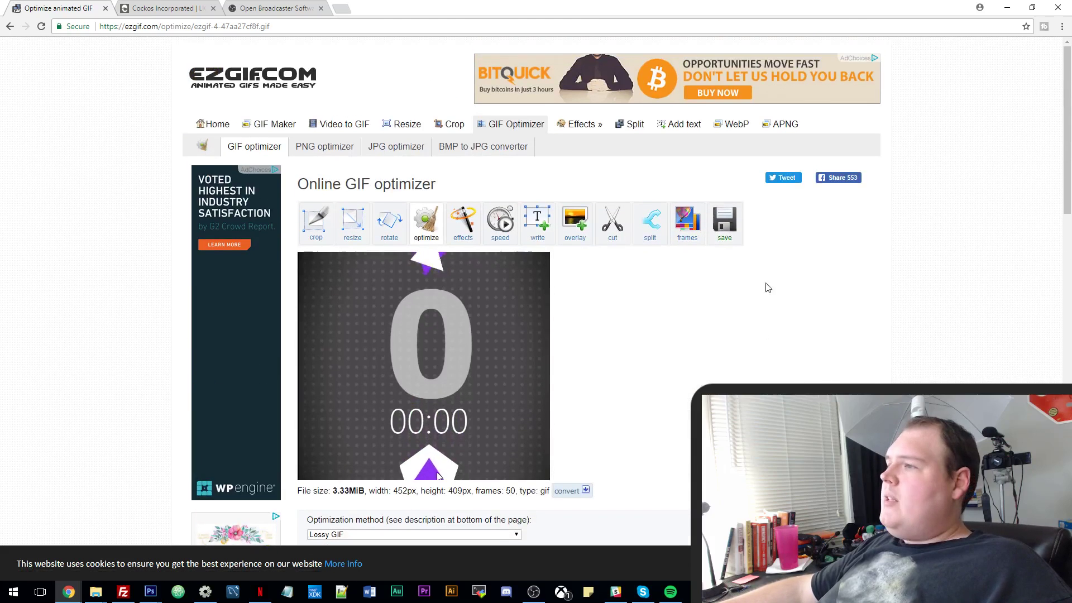